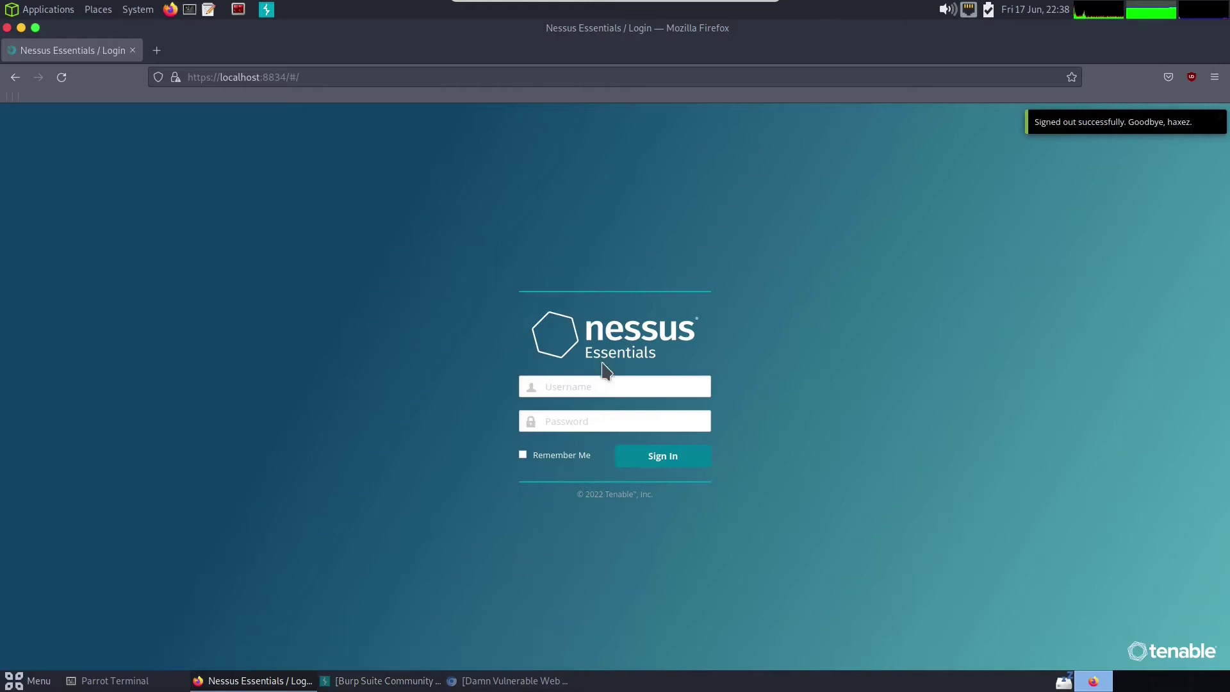
- Sign in to Nessus Essentials with the account username and password, and decline saving the login in the browser
click(593, 387)
text(haxez)
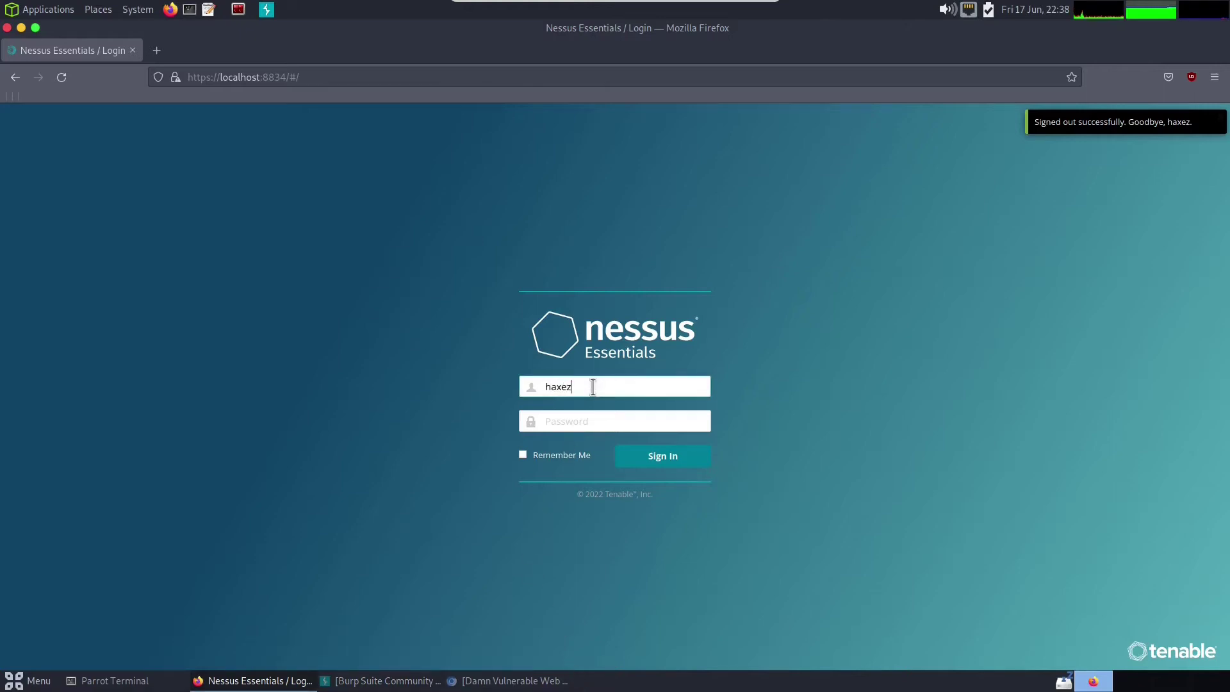
key(Tab)
text(**************)
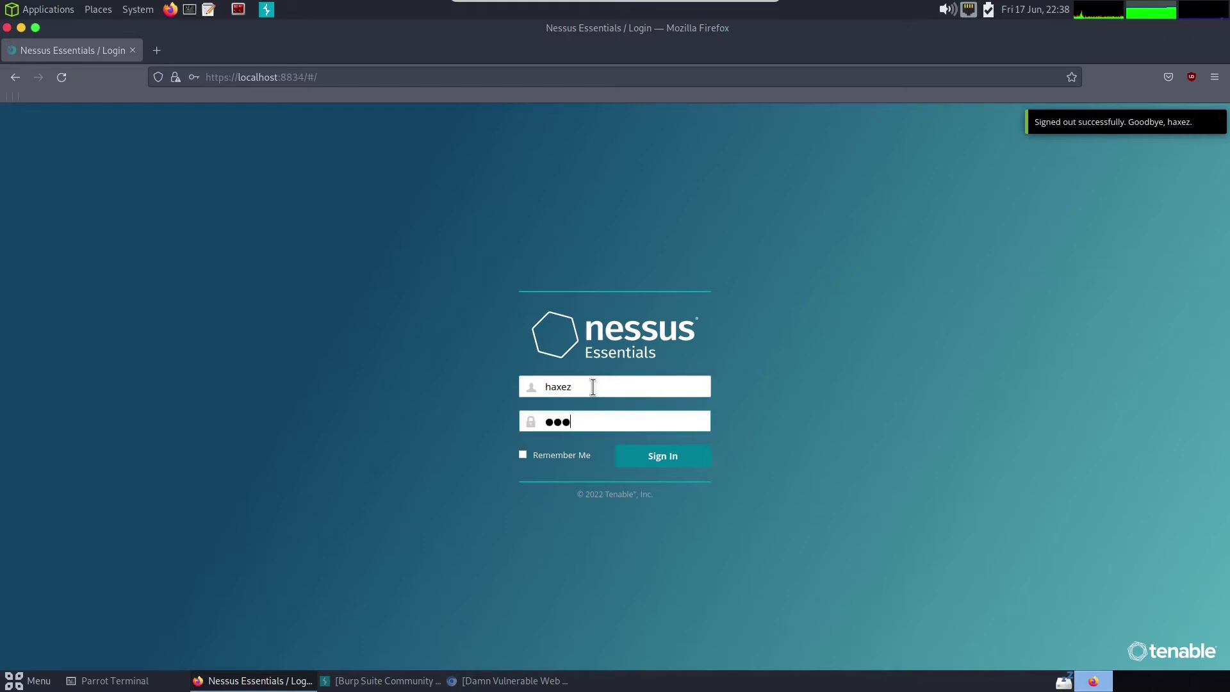
key(Return)
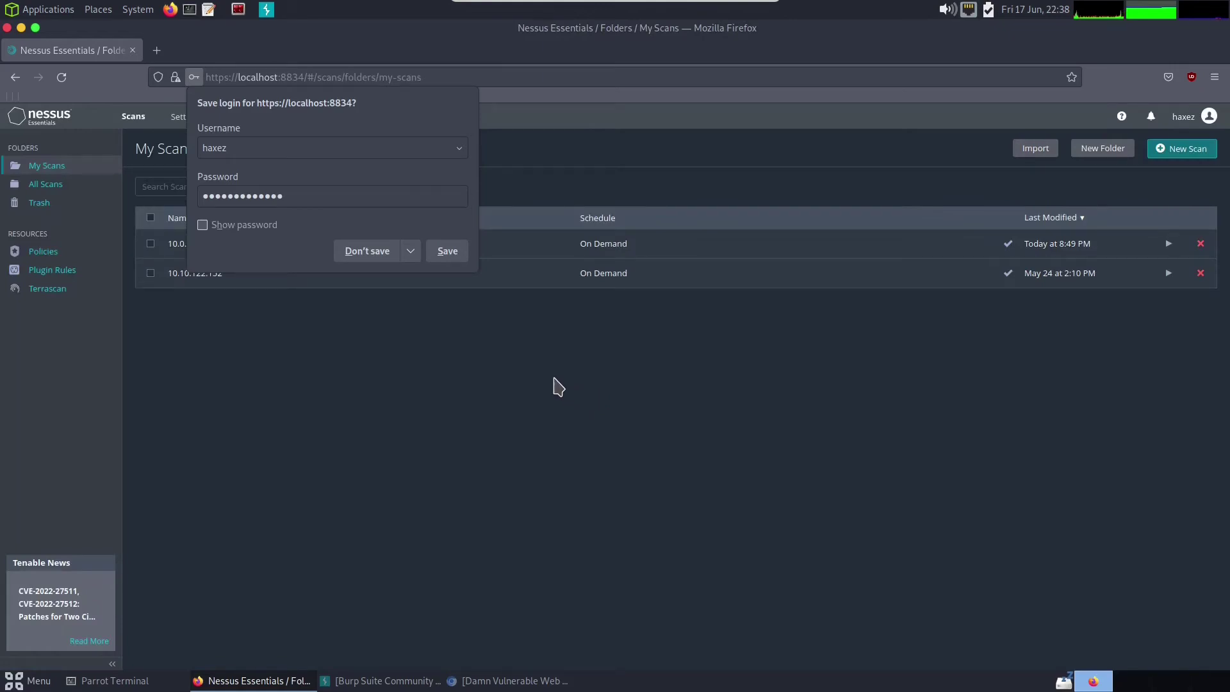
click(367, 252)
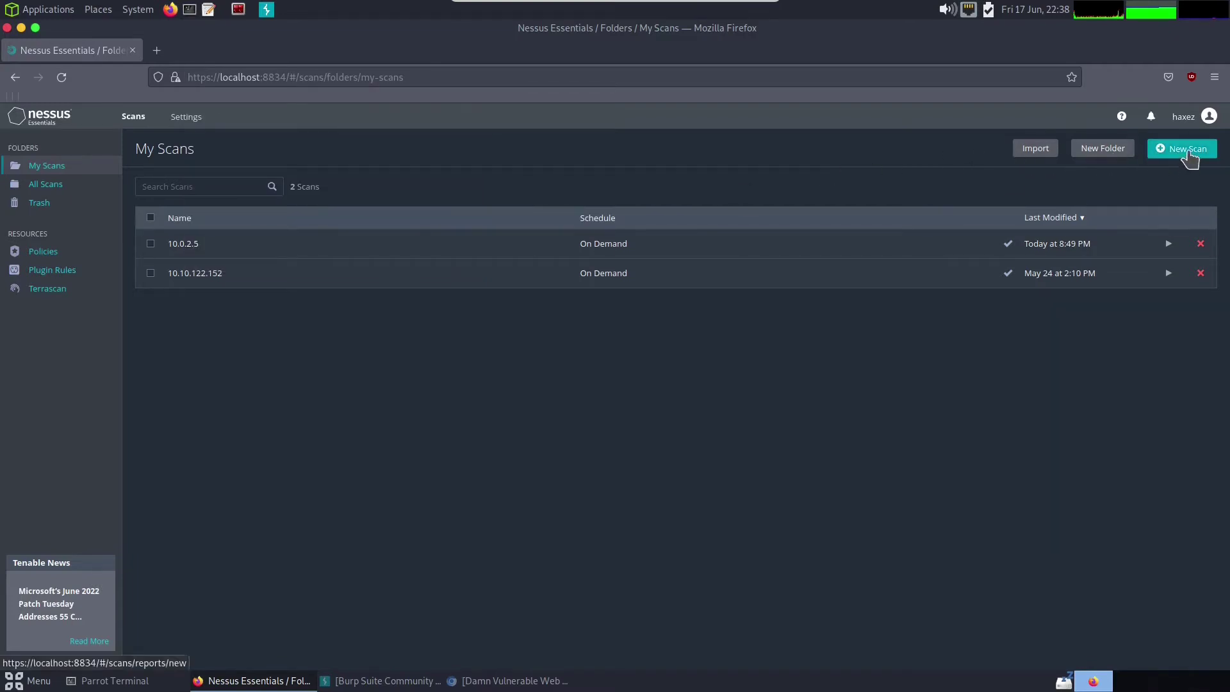
- Start a new scan and look through the discovery, vulnerability and compliance scan templates
click(1186, 157)
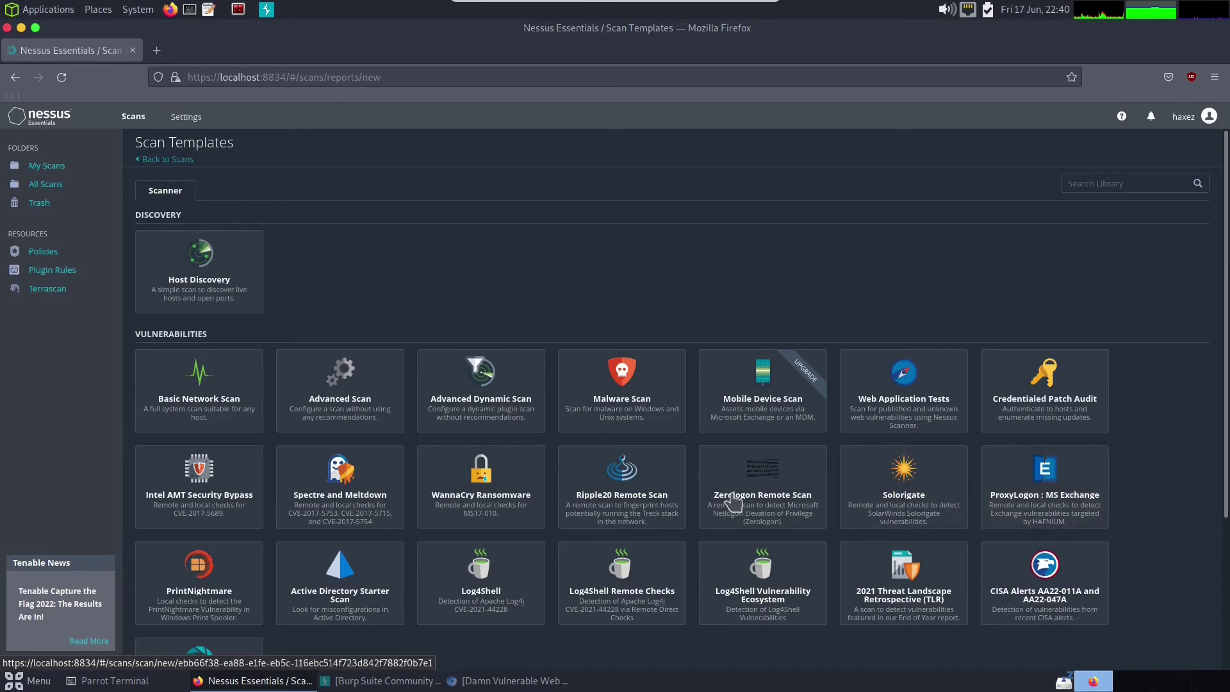
scroll(506, 490, down, 2)
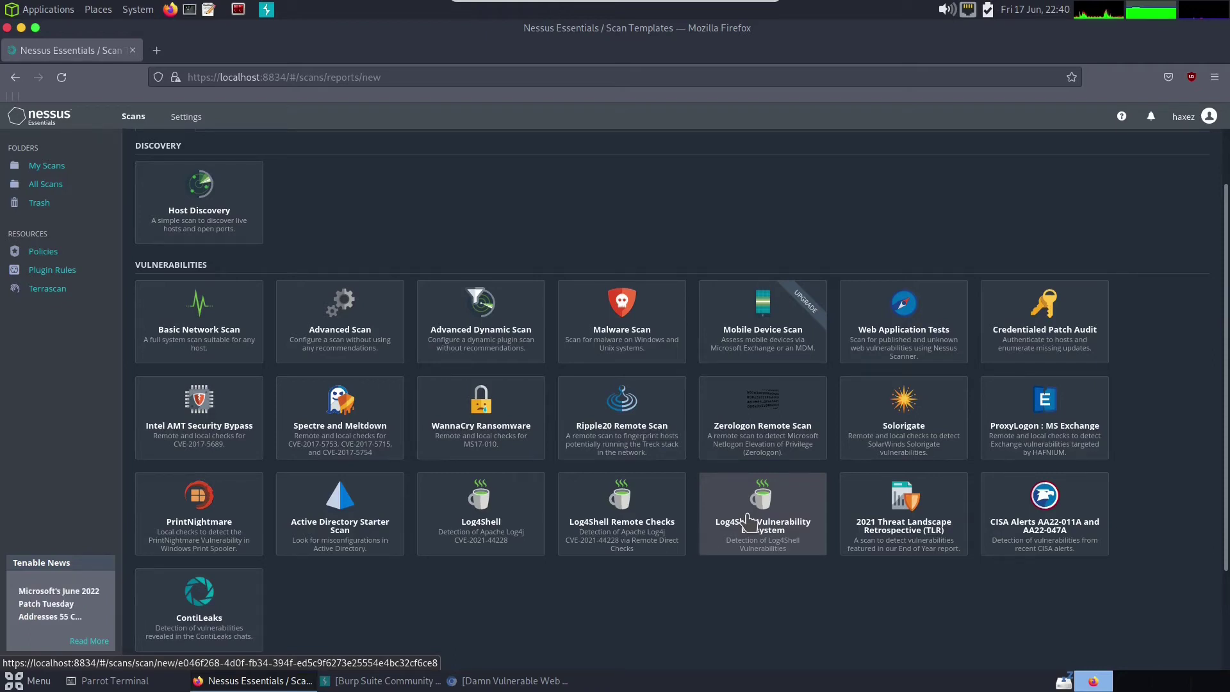
scroll(768, 506, down, 1)
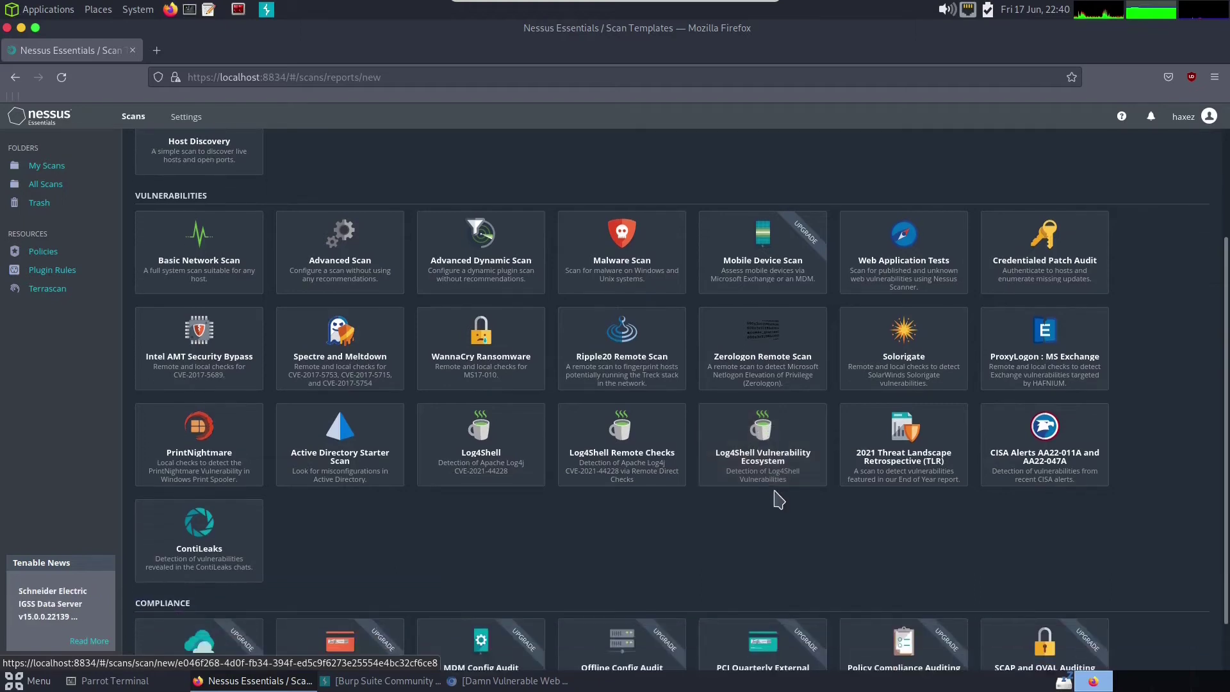
scroll(778, 500, down, 1)
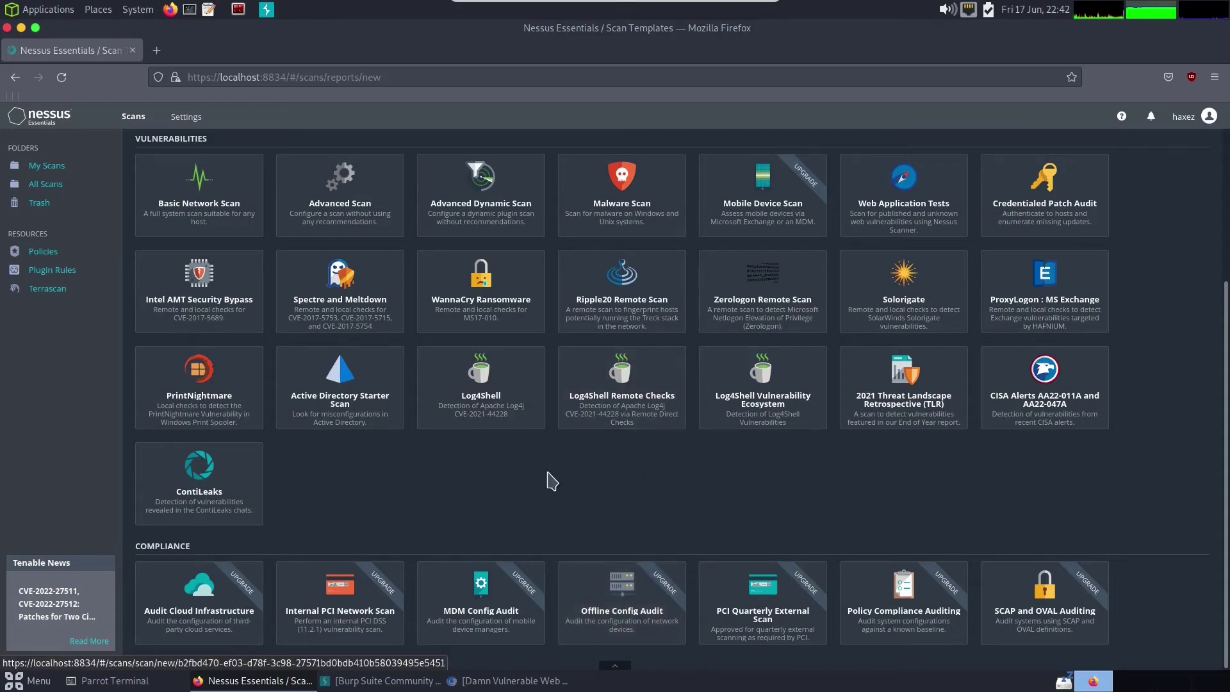
scroll(425, 484, up, 3)
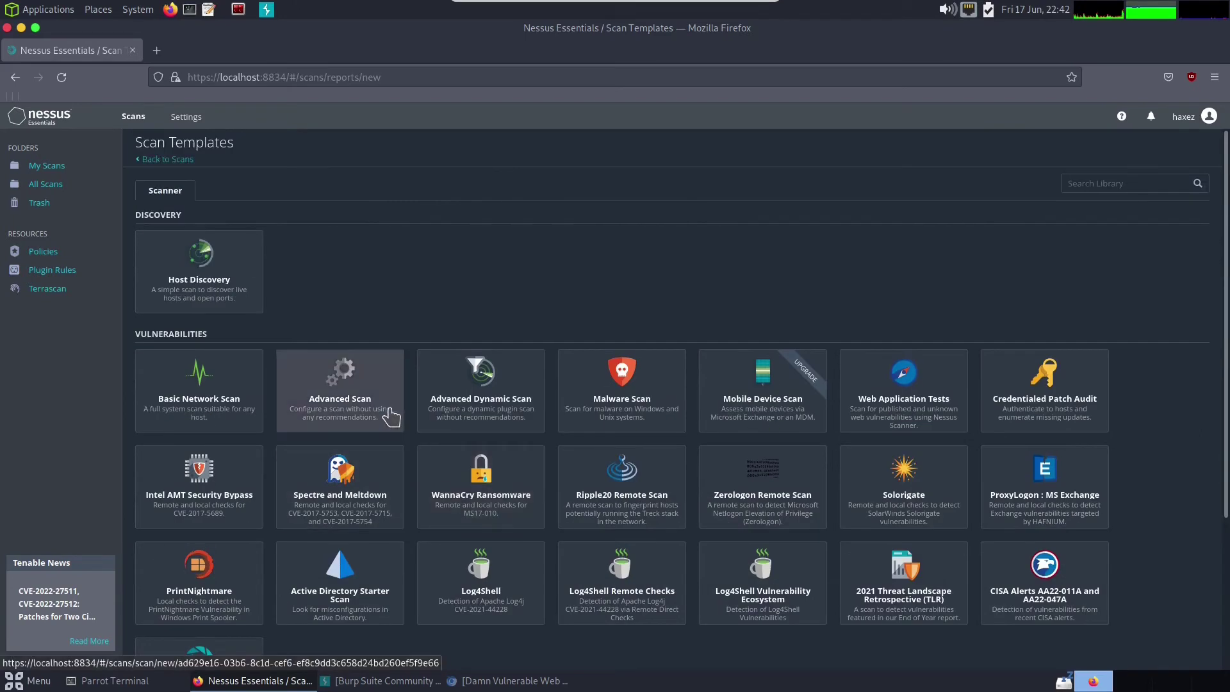
- Open the existing 10.0.2.5 scan from My Scans and look through its full list of vulnerabilities
click(40, 166)
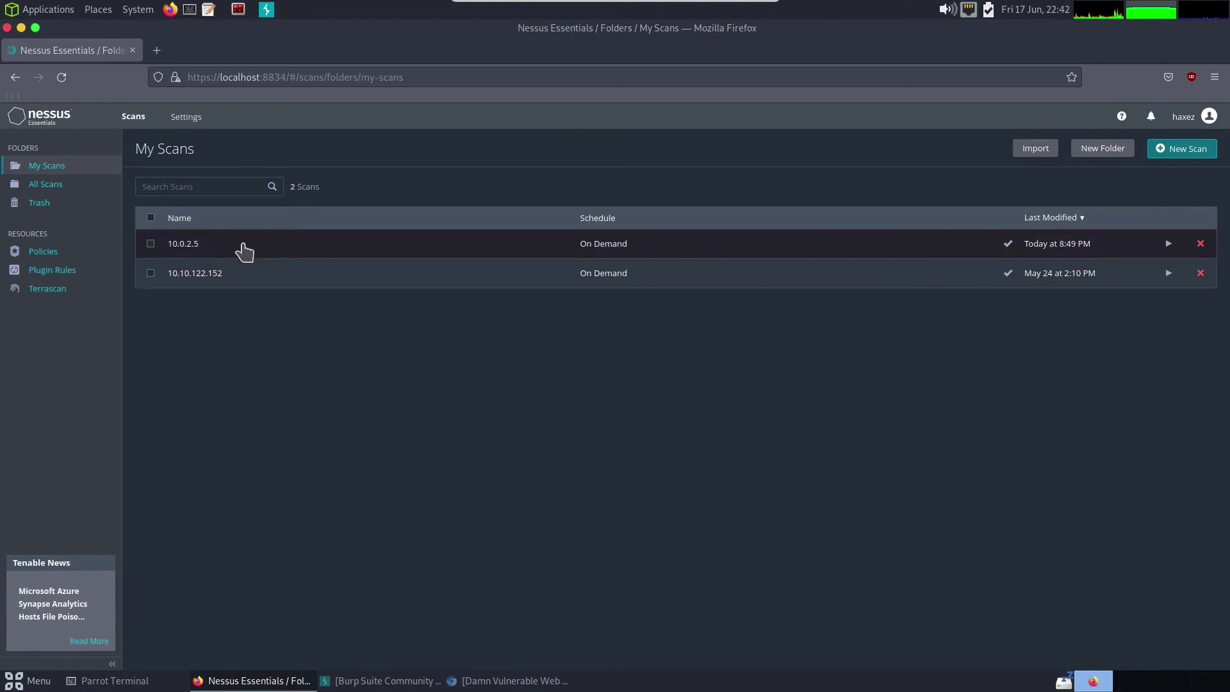
click(243, 251)
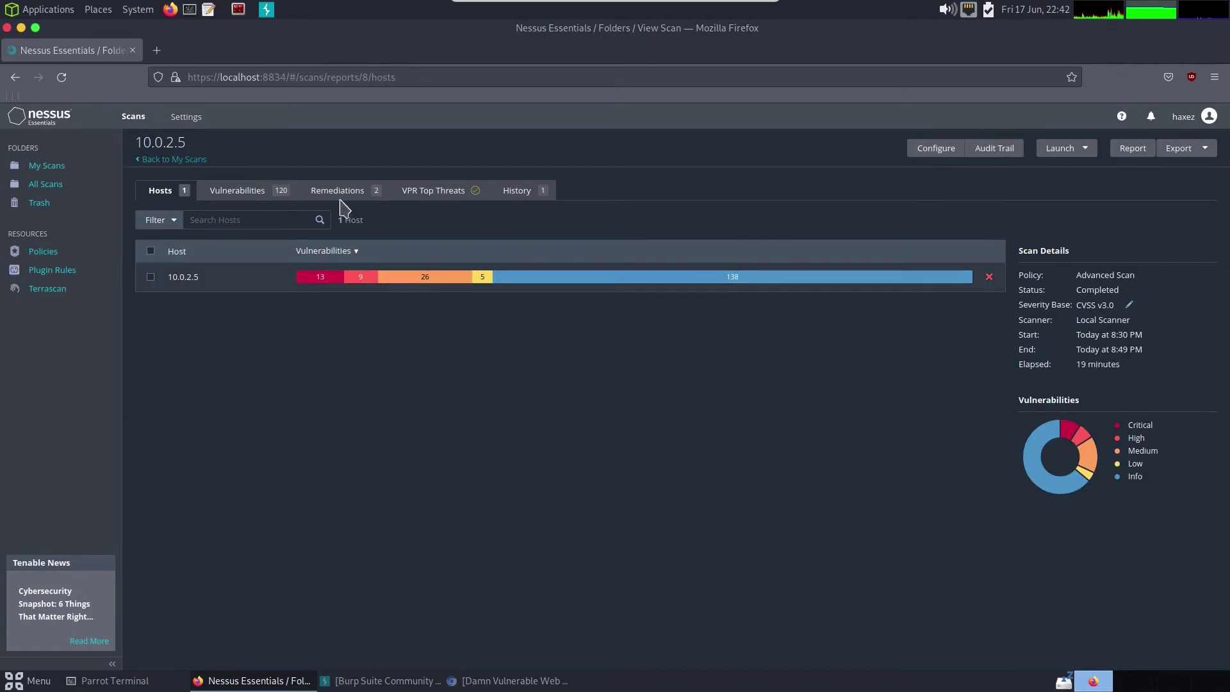
click(242, 194)
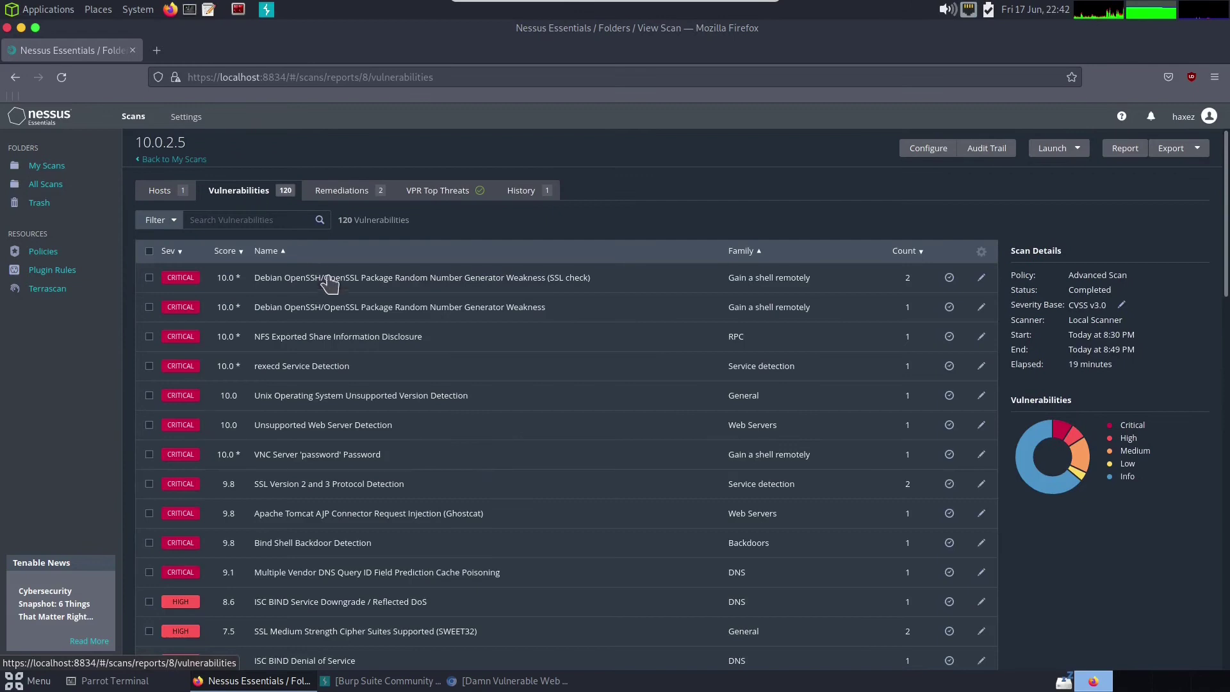
scroll(414, 303, down, 10)
scroll(415, 303, down, 8)
scroll(414, 303, up, 18)
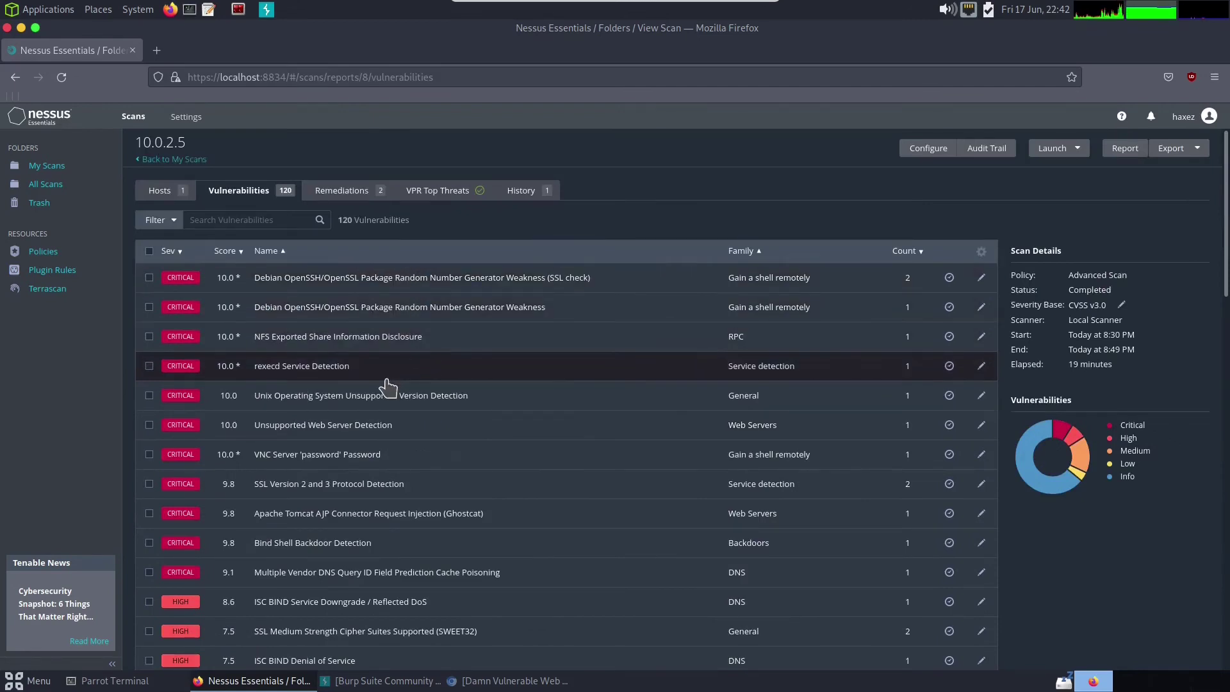
- Examine the NFS Exported Share Information Disclosure finding with its full output expanded, and return to the vulnerability list
click(407, 346)
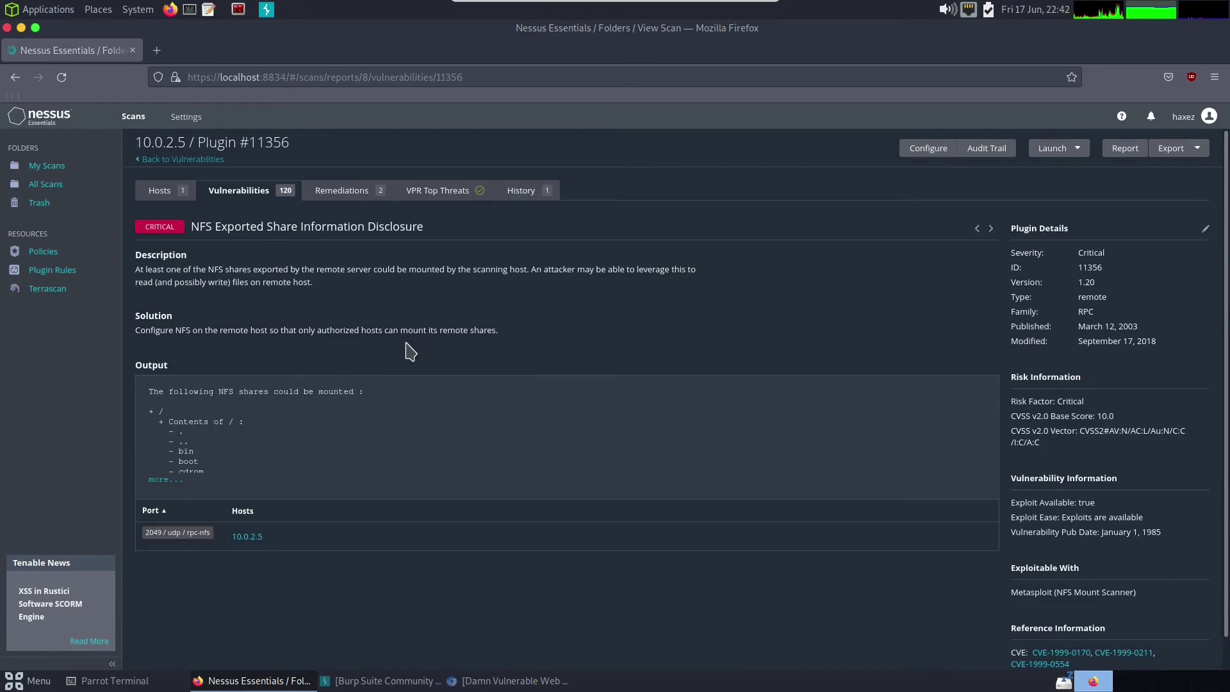
click(155, 480)
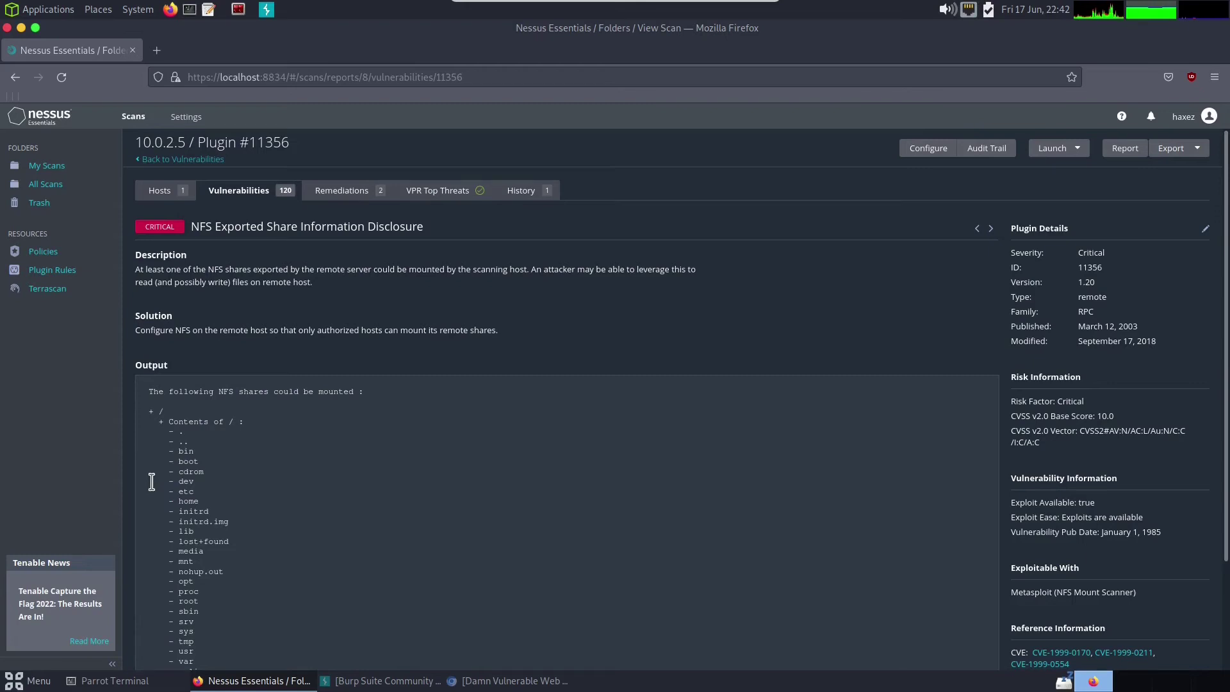
scroll(263, 475, down, 3)
drag(218, 550, 170, 300)
click(301, 454)
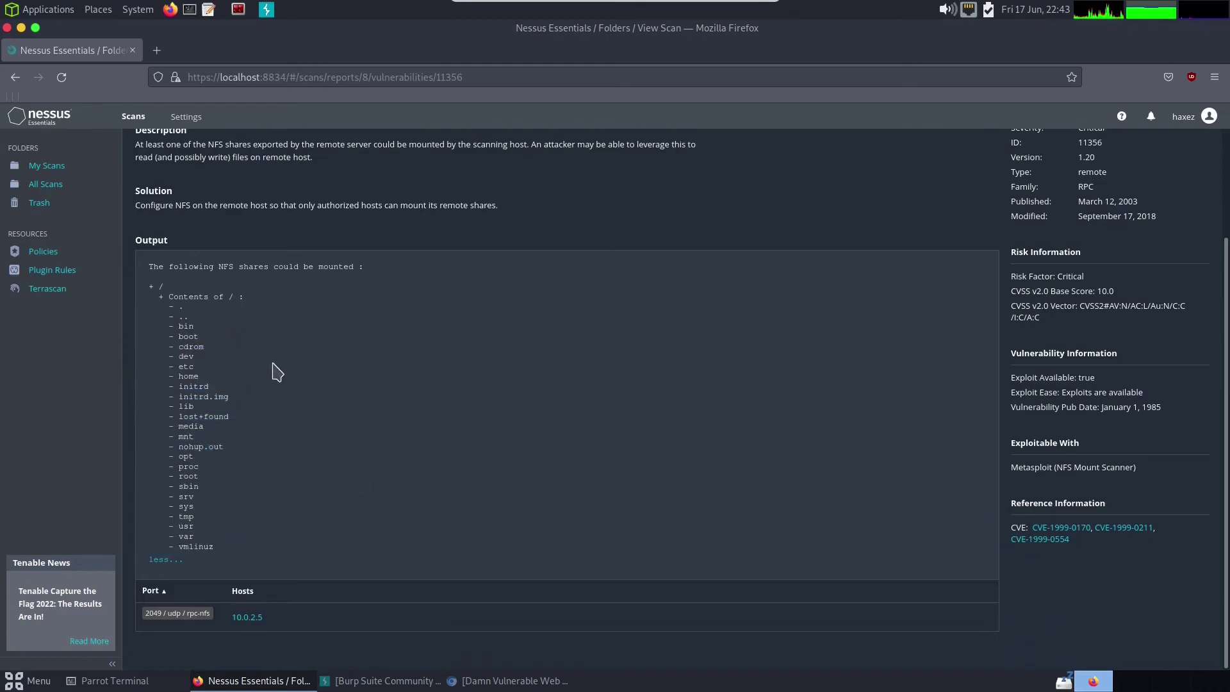
scroll(209, 295, up, 3)
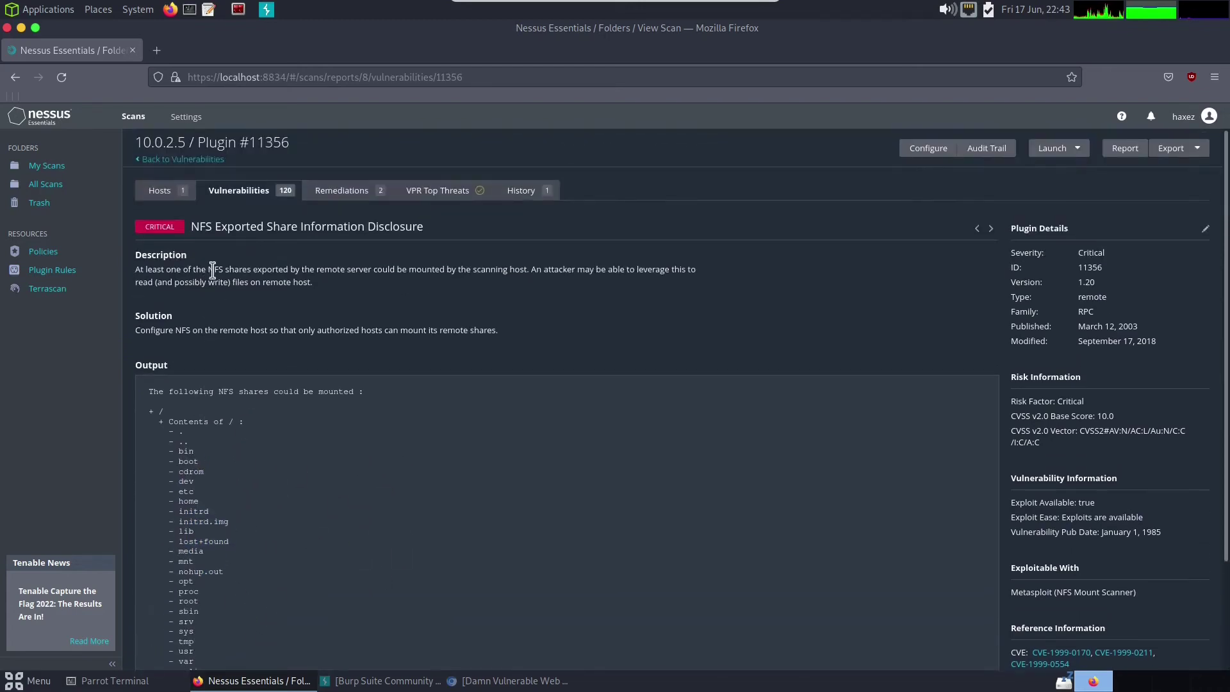
click(186, 159)
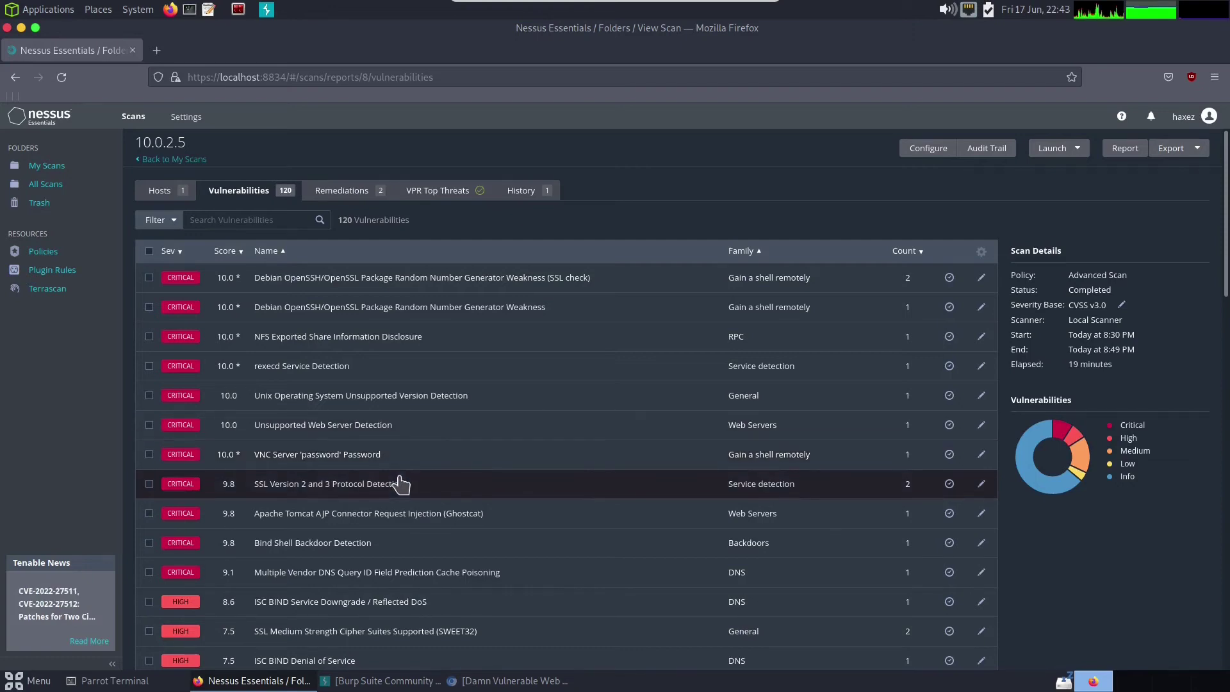
- Examine the Bind Shell Backdoor Detection finding and return to the vulnerability list
scroll(400, 480, down, 2)
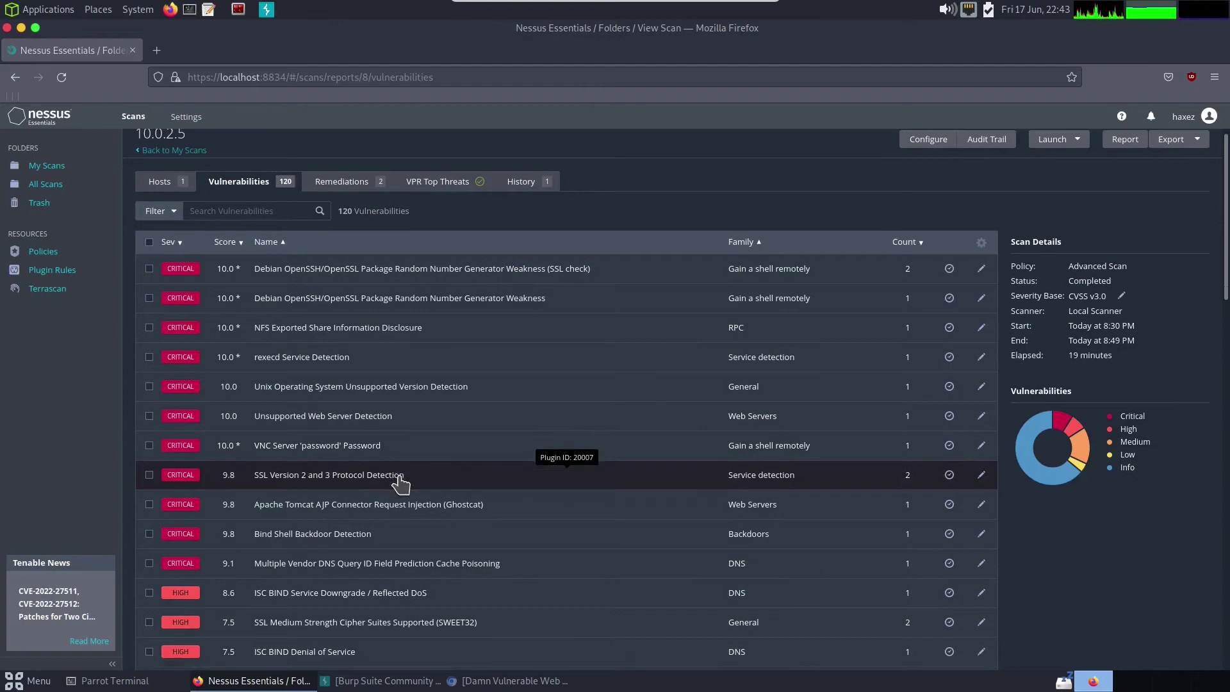
click(408, 487)
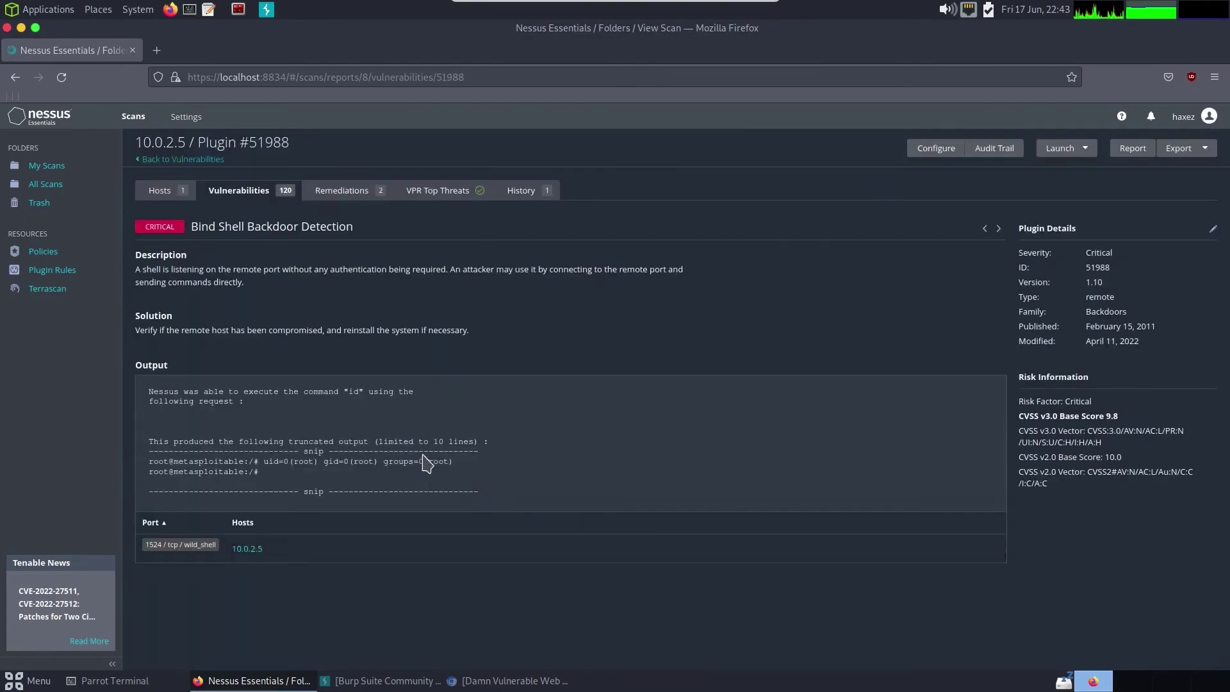
click(210, 190)
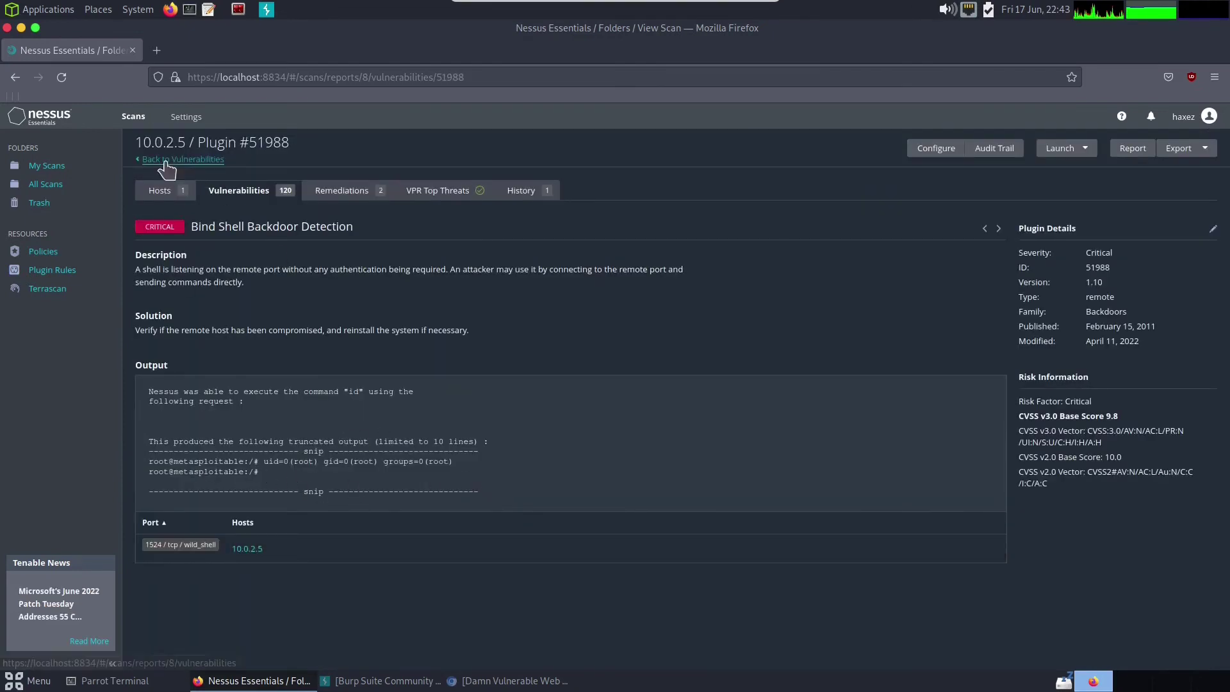
- Look through the critical, high and medium severity findings in the 10.0.2.5 vulnerability list
scroll(389, 455, down, 2)
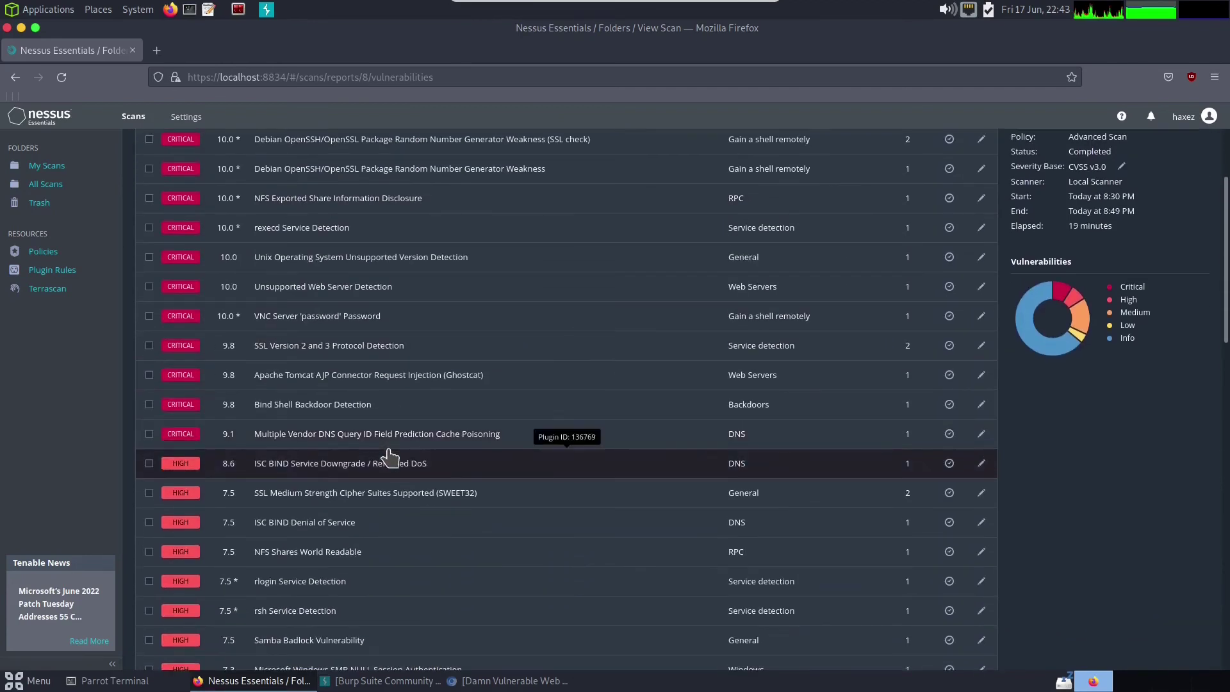
scroll(388, 456, down, 4)
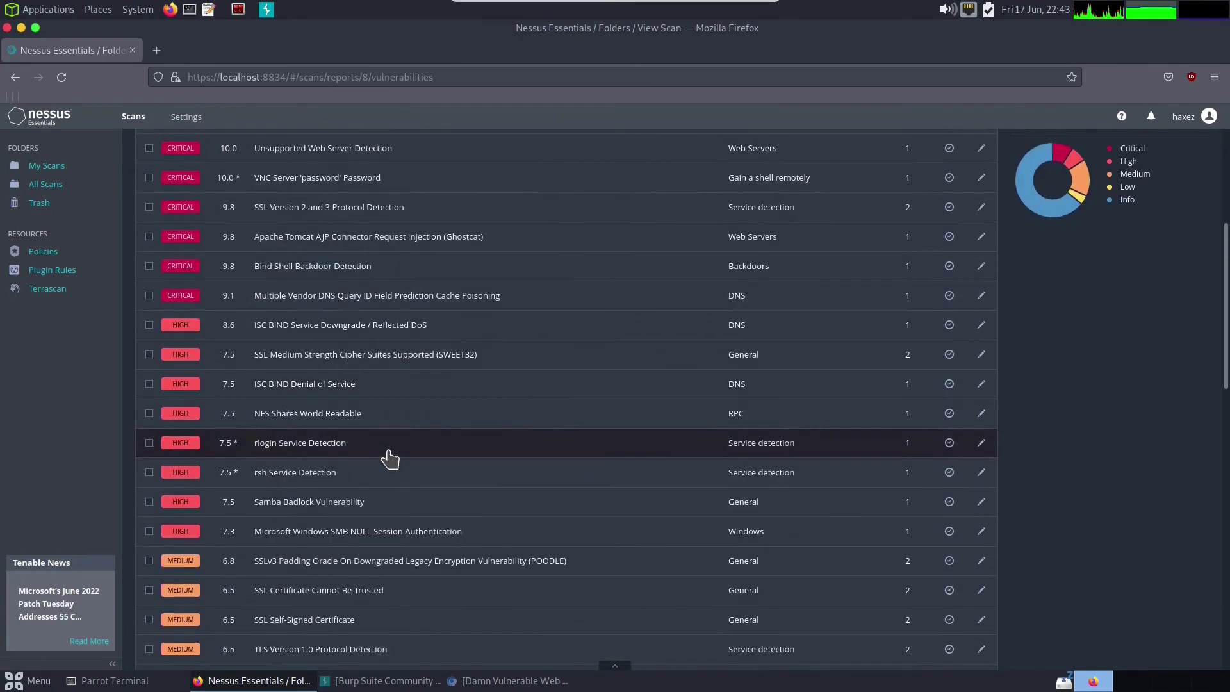
scroll(386, 458, down, 4)
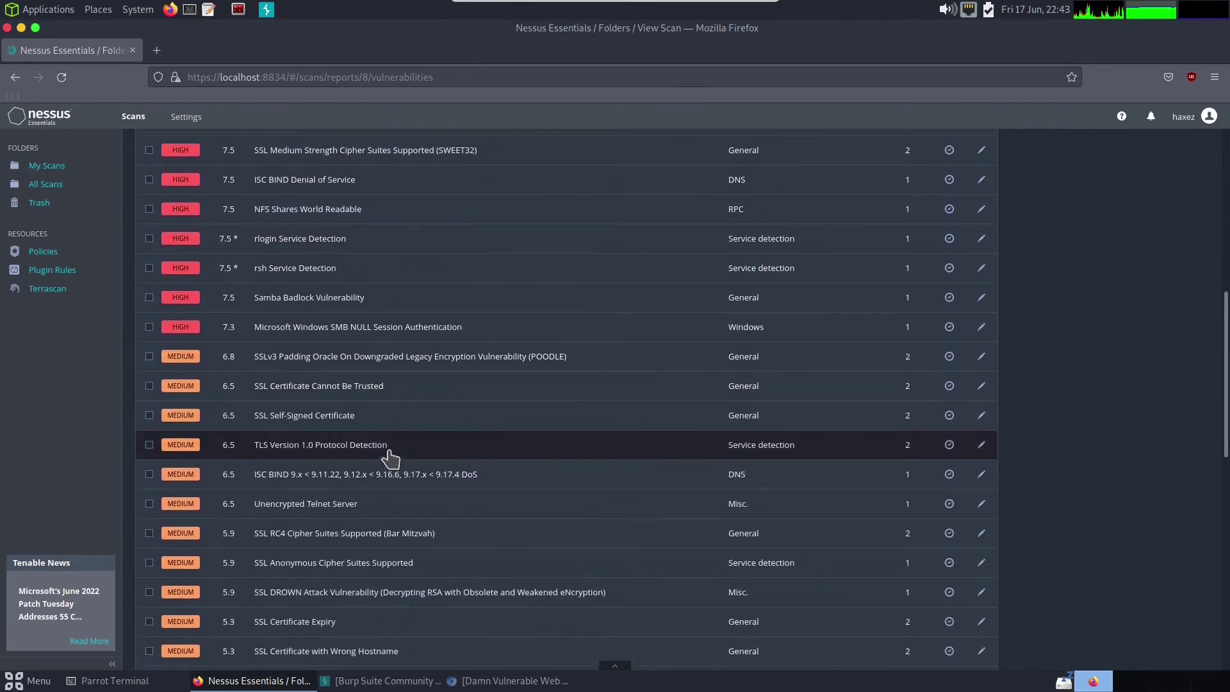
scroll(555, 398, up, 10)
- Open the 10.0.2.5 scan's configuration and review its basic general, schedule and notification settings
click(918, 152)
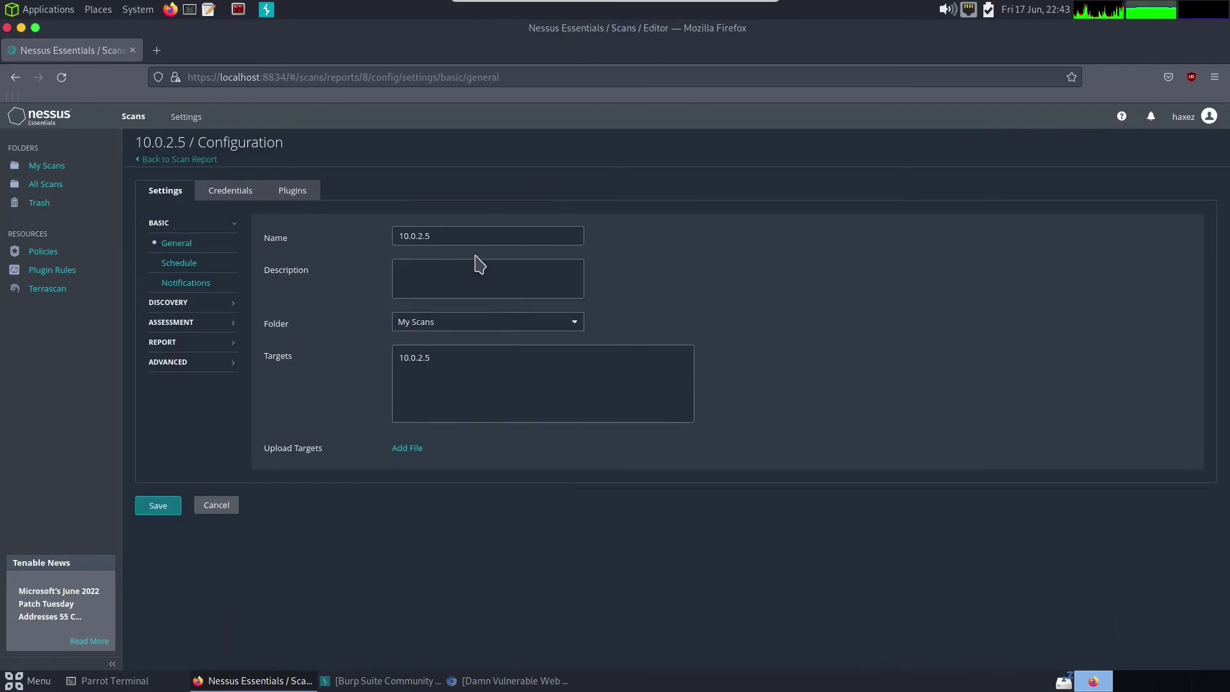
click(440, 275)
triple_click(443, 235)
click(189, 268)
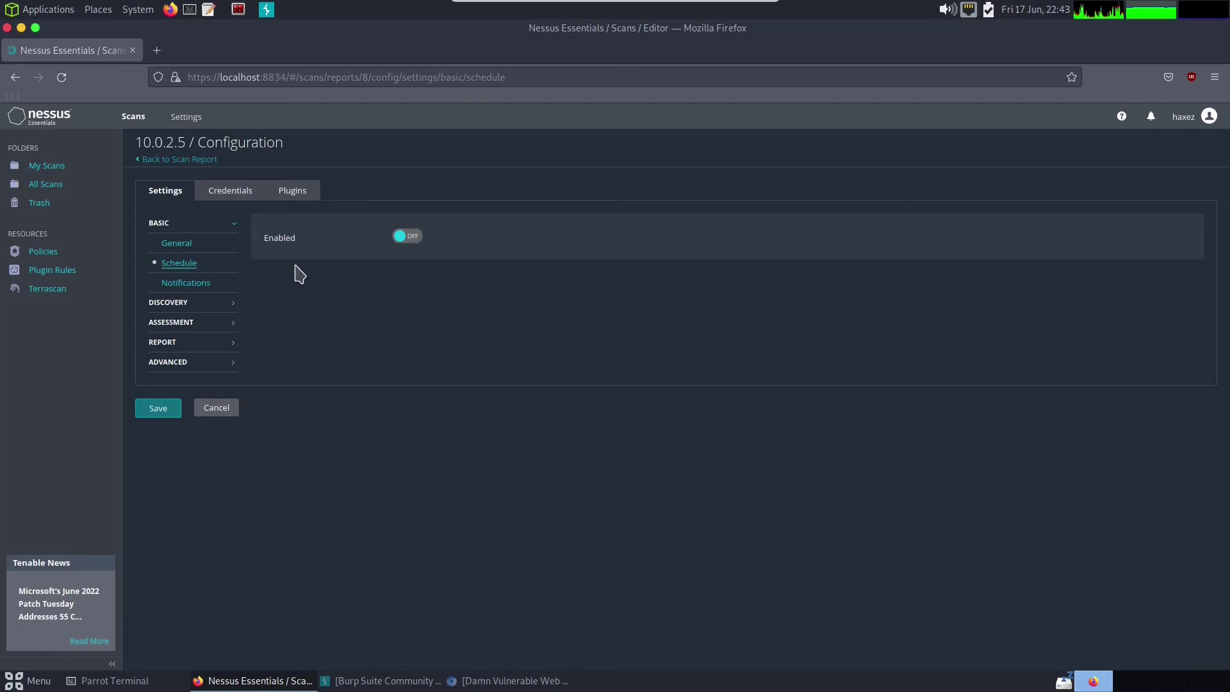
click(189, 284)
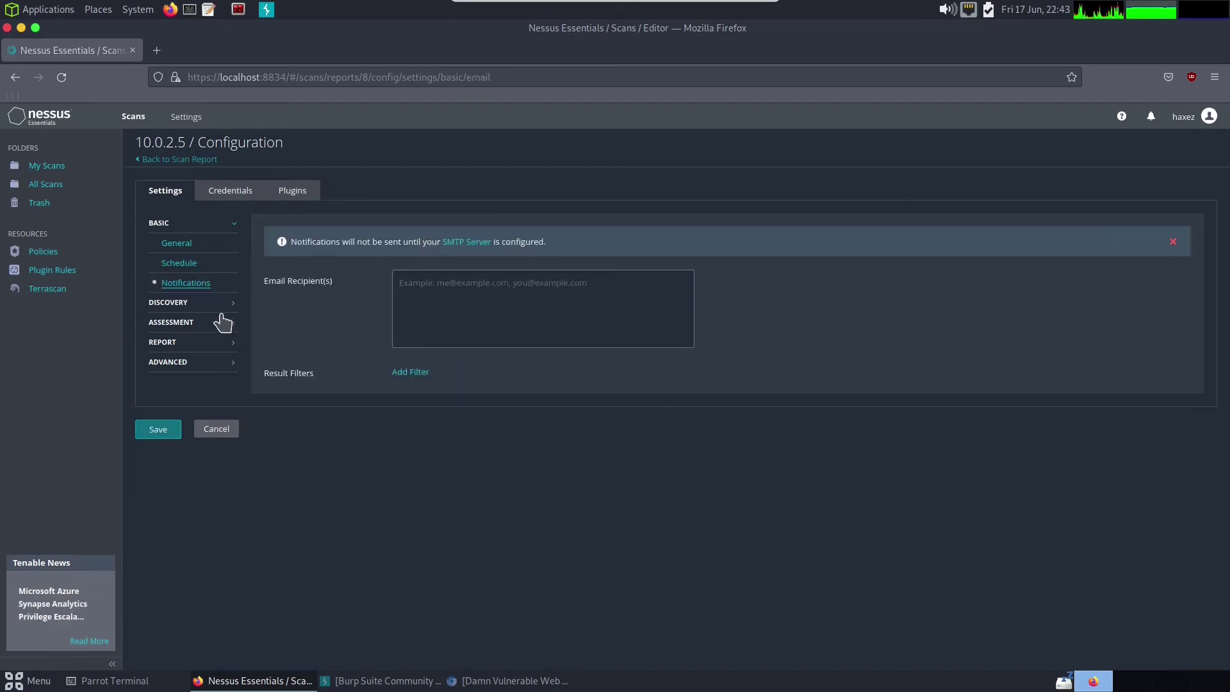
- Review the scan's discovery settings, covering the remote host ping, the port scan range, the port scanners and service discovery
click(160, 302)
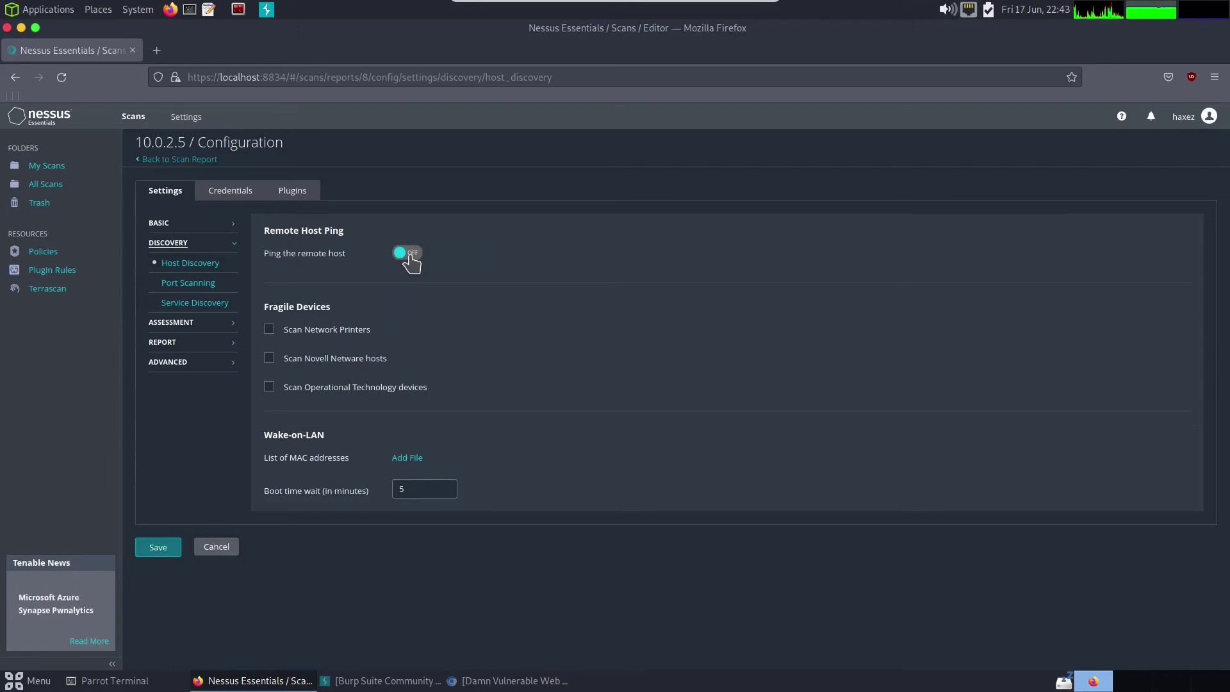
click(407, 255)
click(204, 282)
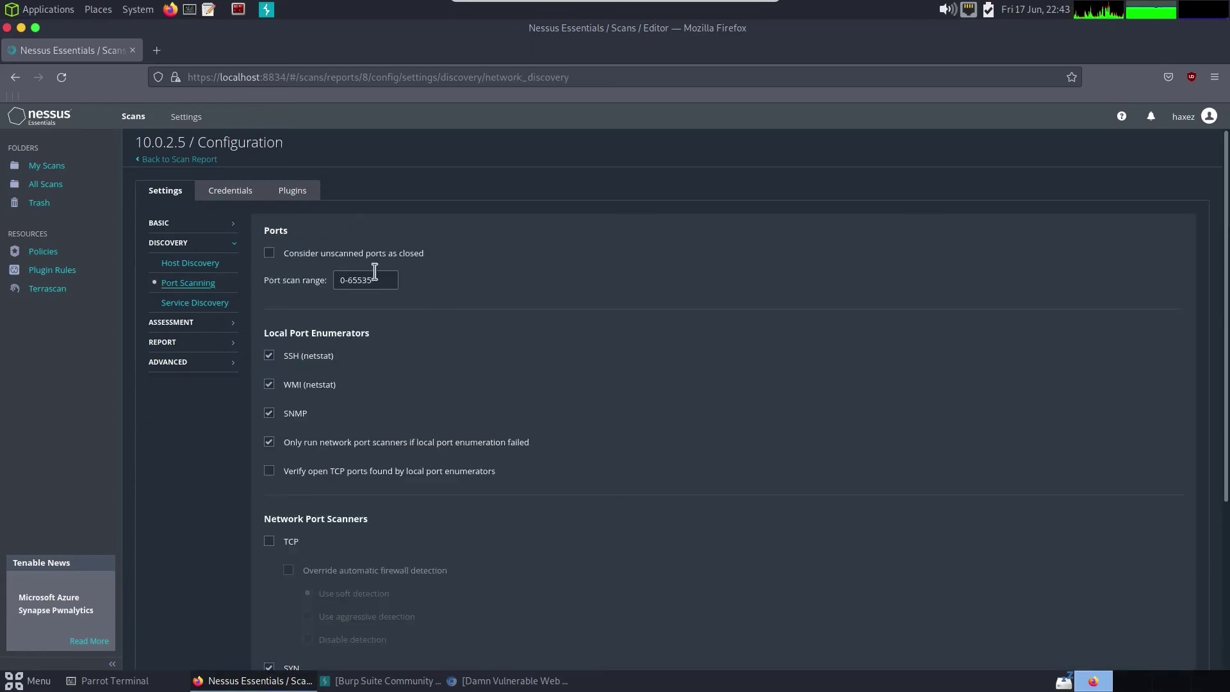
drag(388, 280, 285, 280)
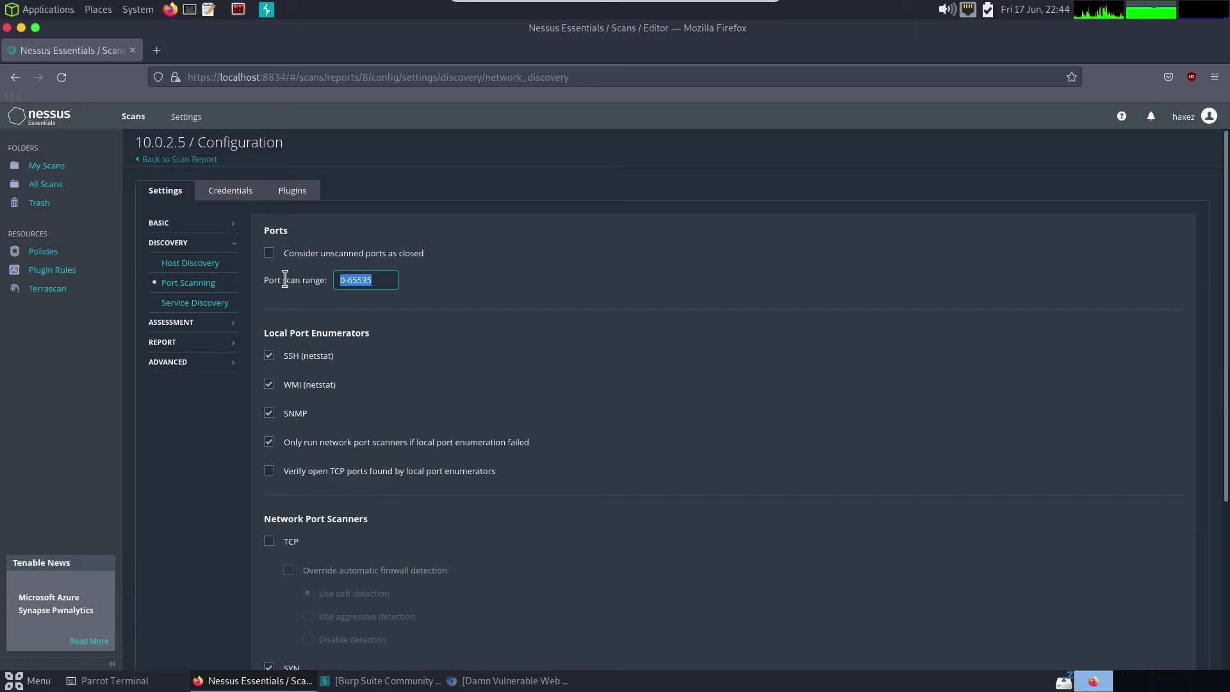
scroll(467, 426, down, 5)
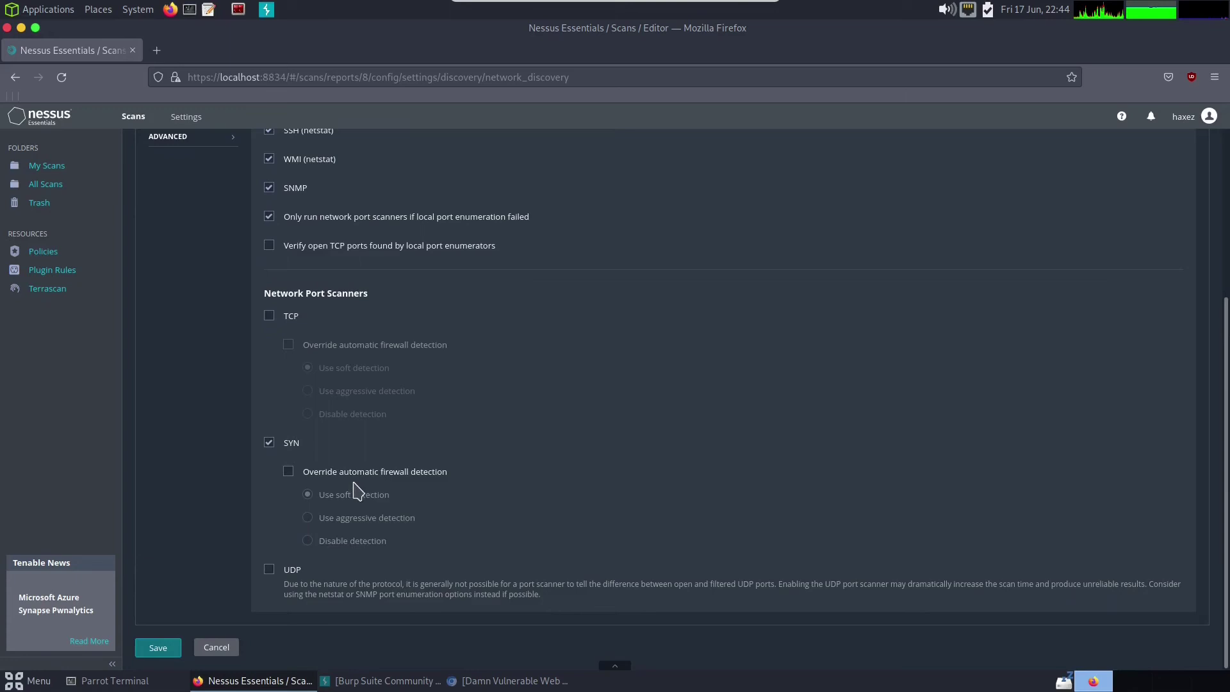
scroll(359, 506, up, 5)
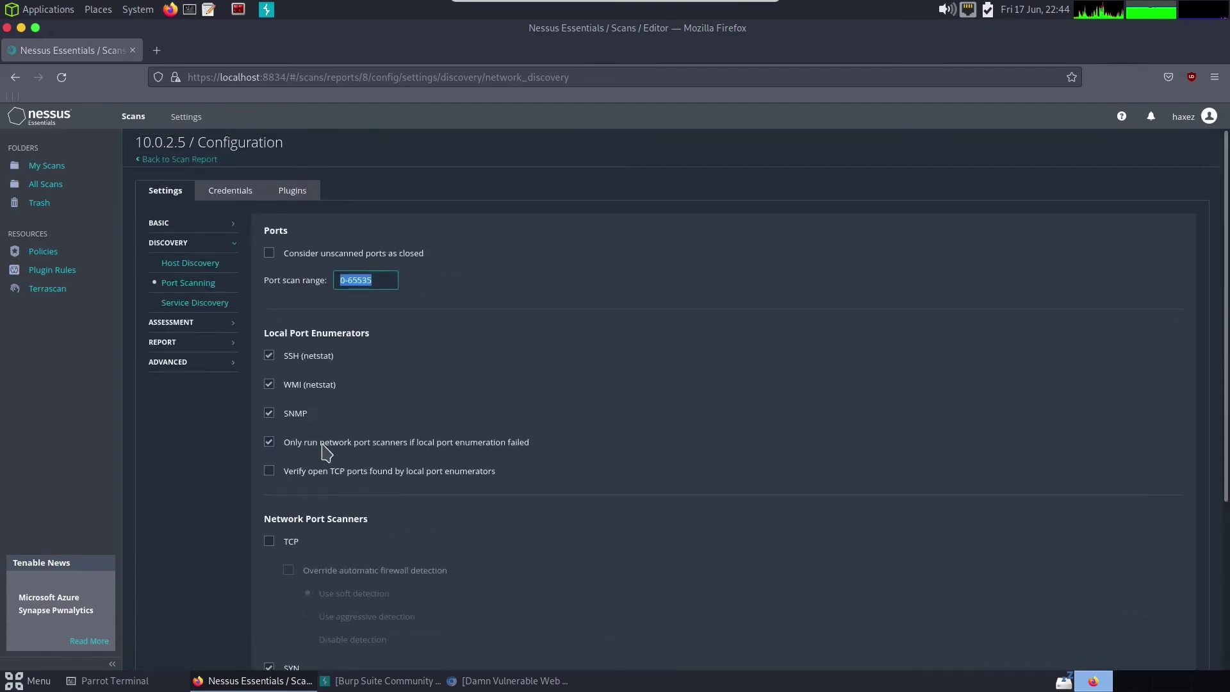
click(204, 304)
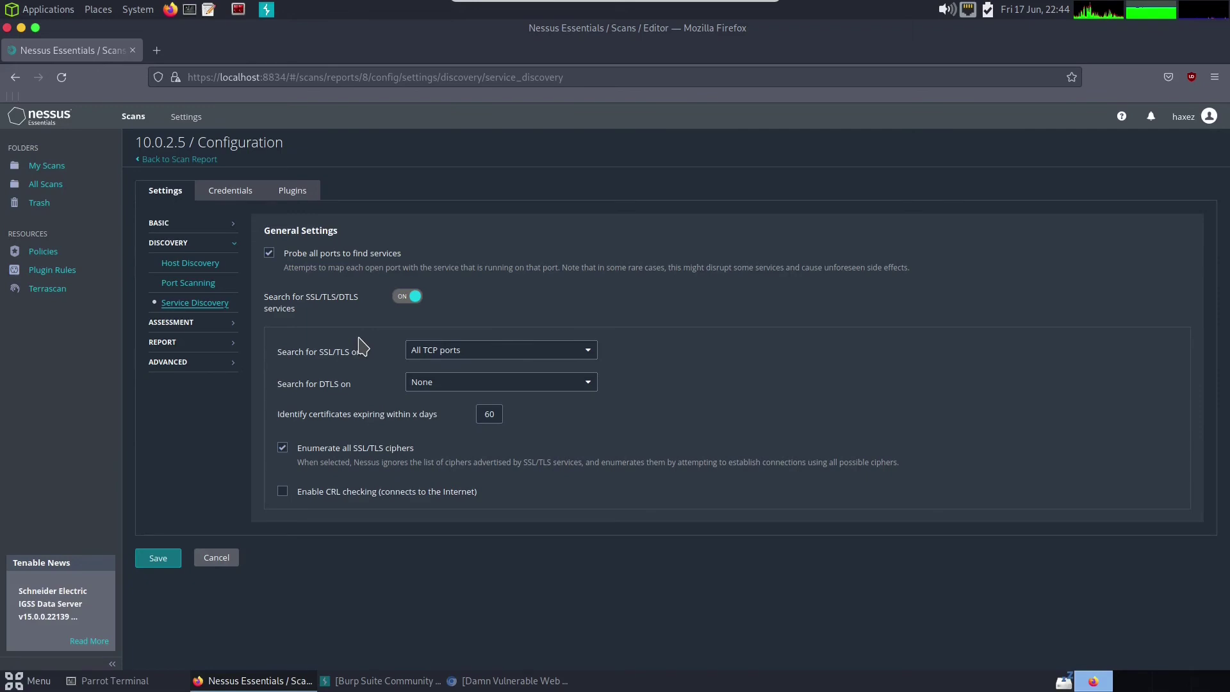
- Review the scan's assessment settings, covering accuracy, brute force, web applications, Windows user enumeration, malware and databases
click(209, 323)
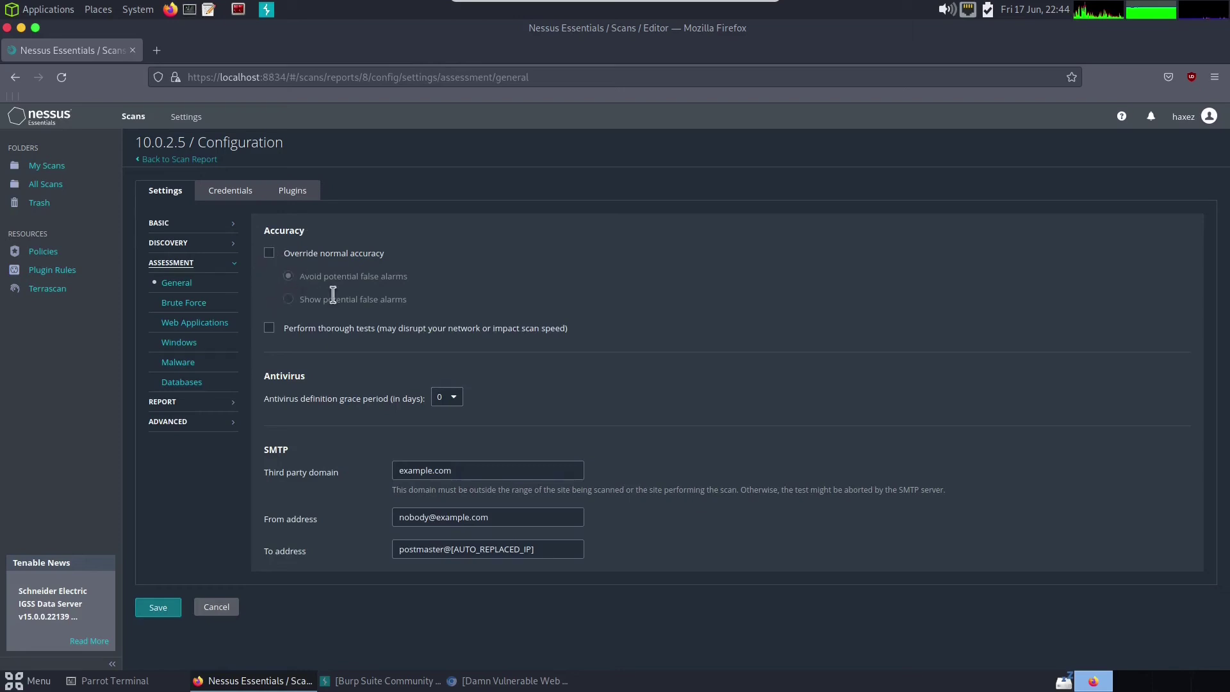
click(204, 305)
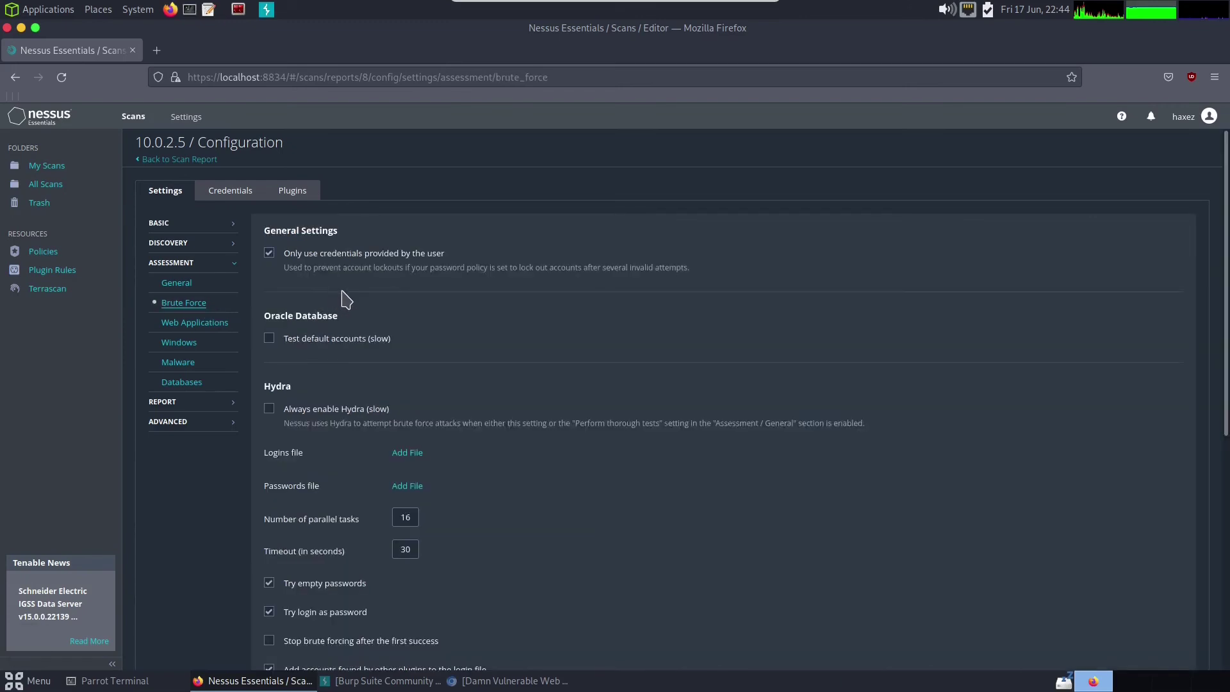
scroll(347, 300, down, 5)
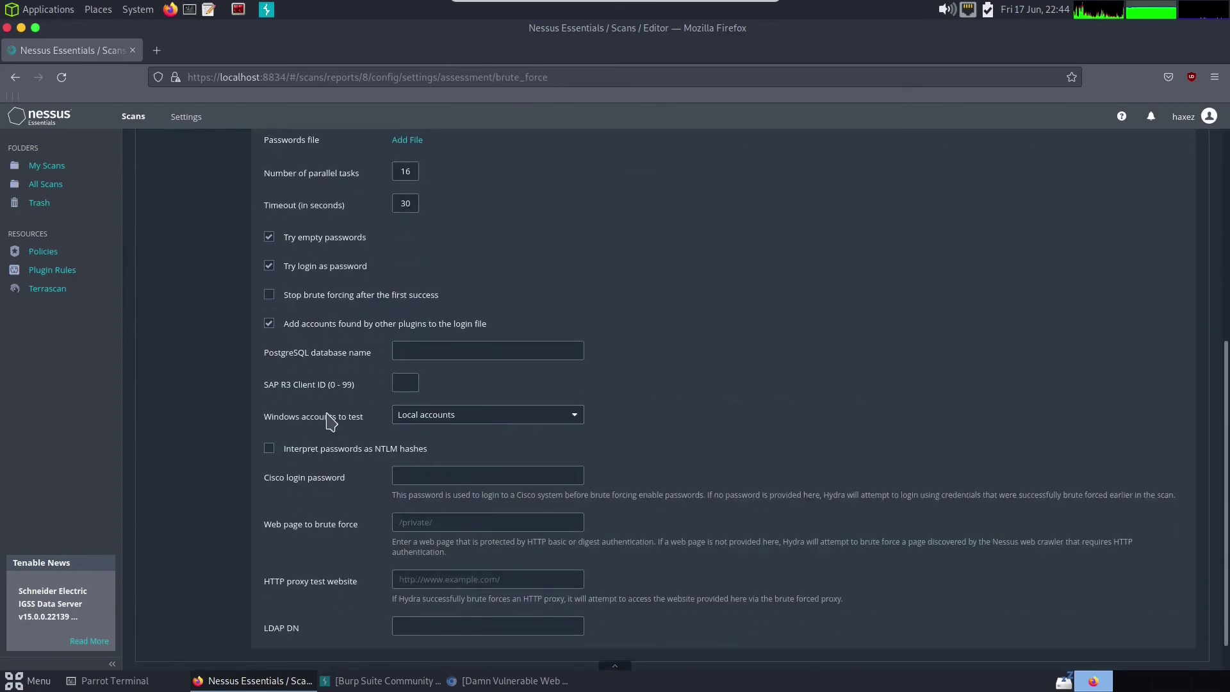
scroll(330, 422, up, 5)
click(199, 326)
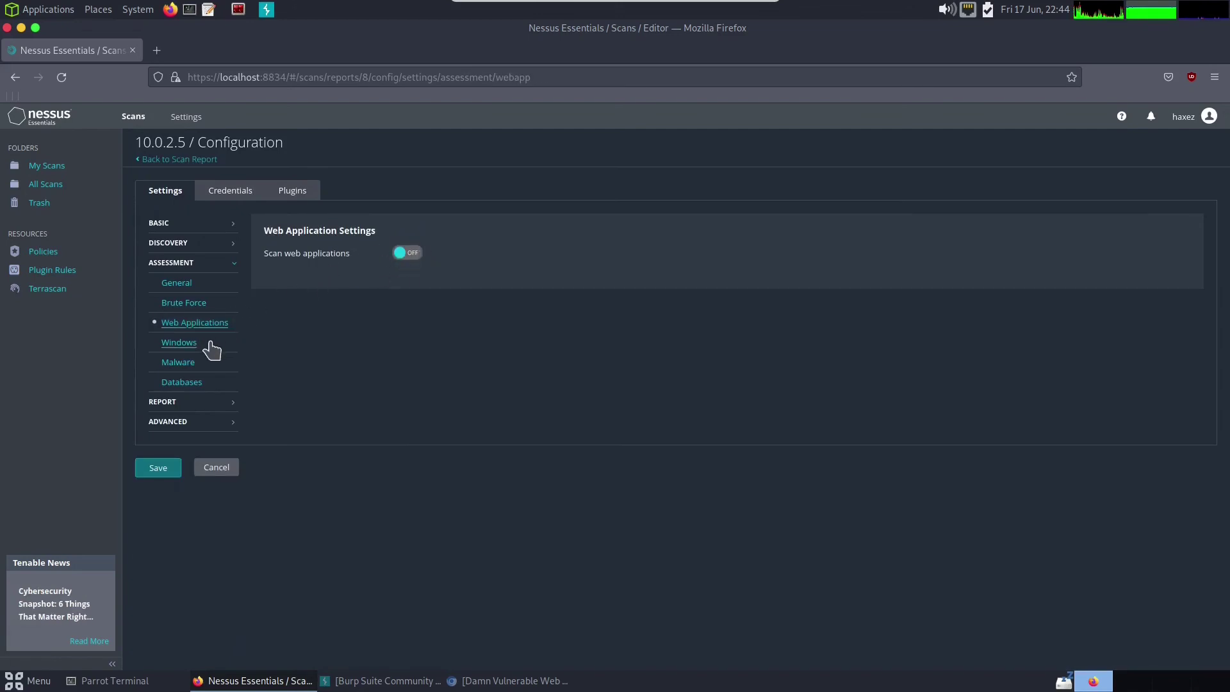
click(185, 342)
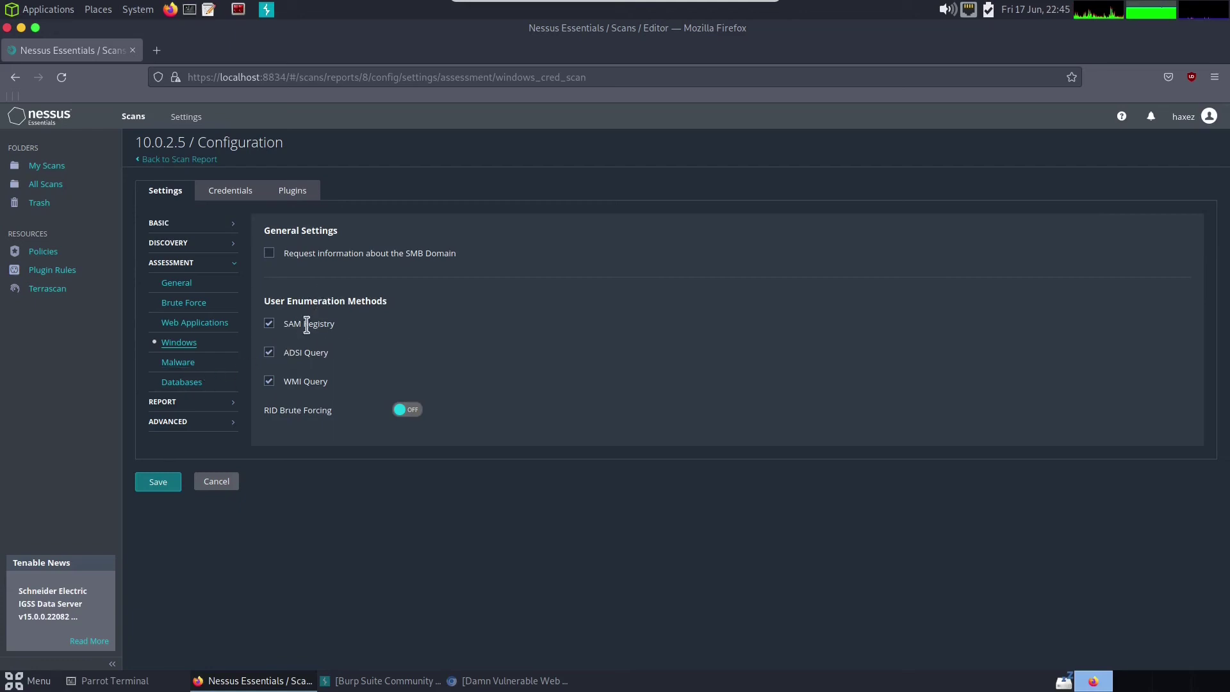
click(208, 369)
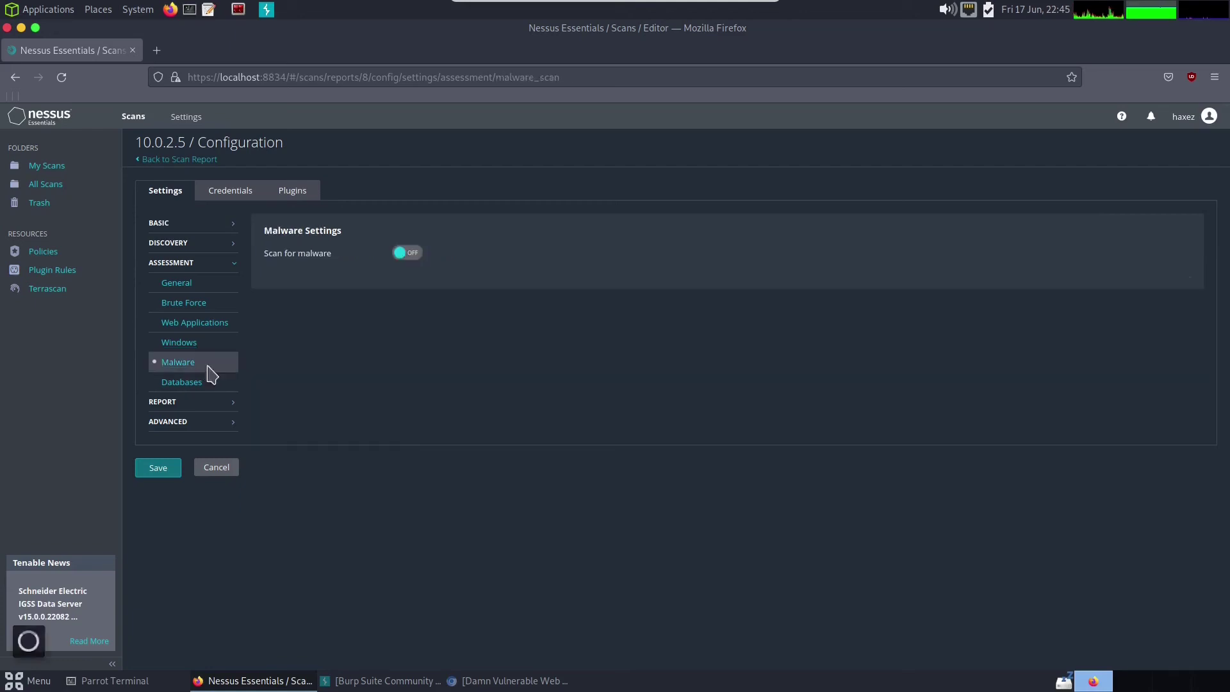
click(183, 383)
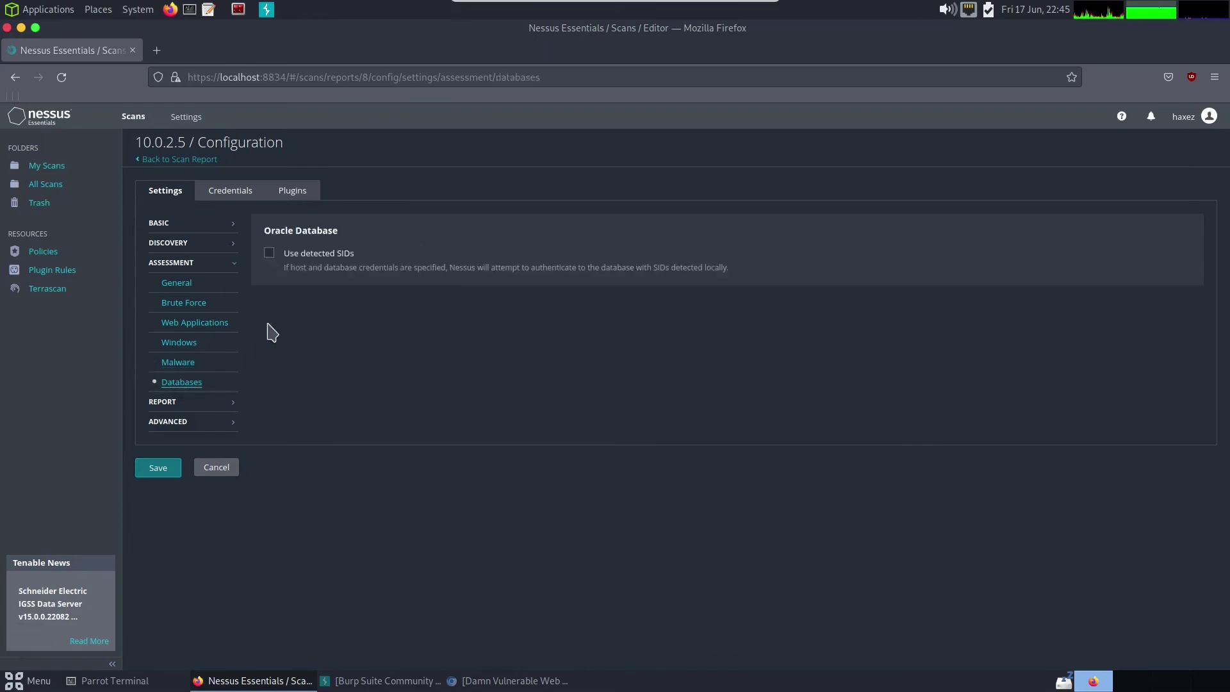
- Review the scan's report processing and output options and its advanced general and performance settings
click(210, 405)
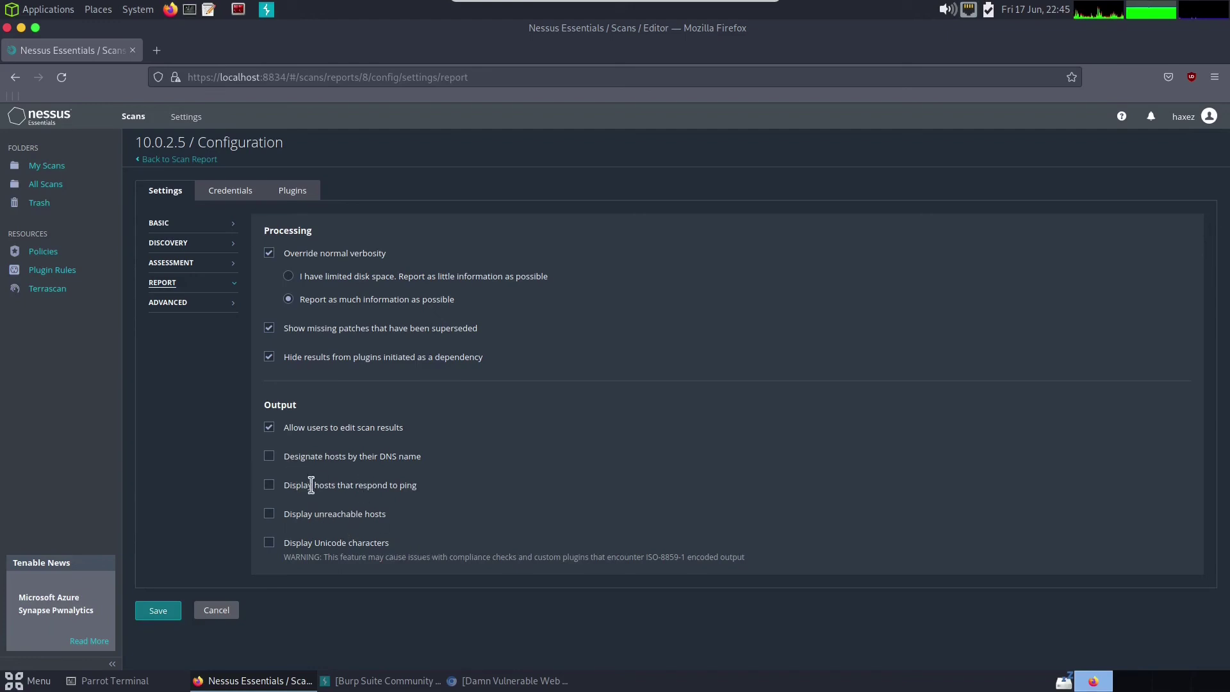
click(215, 308)
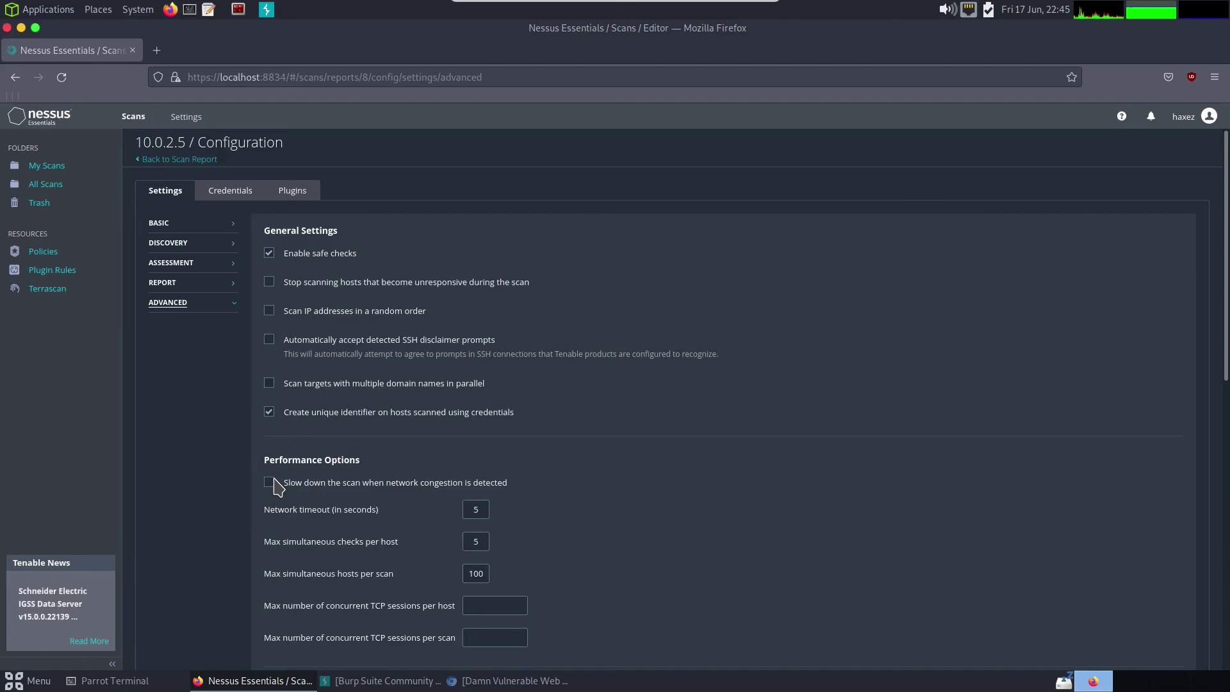
- Add blank Windows and SSH host credential entries to the 10.0.2.5 scan and examine their authentication fields
click(242, 190)
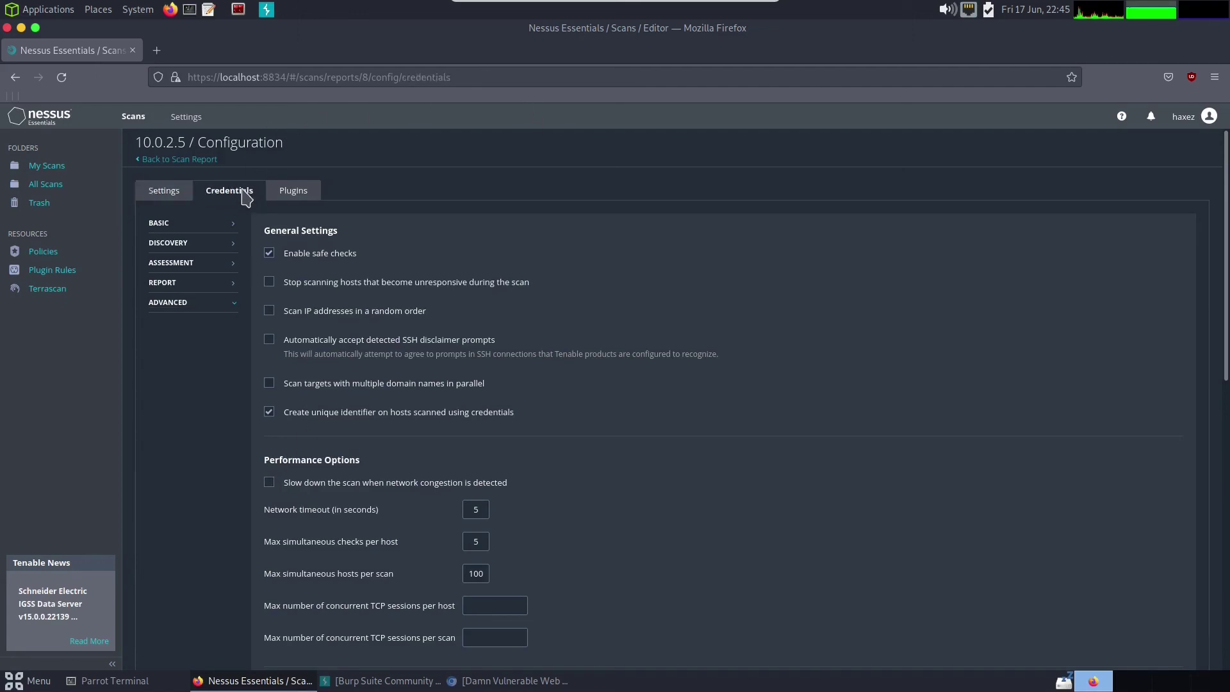
click(249, 328)
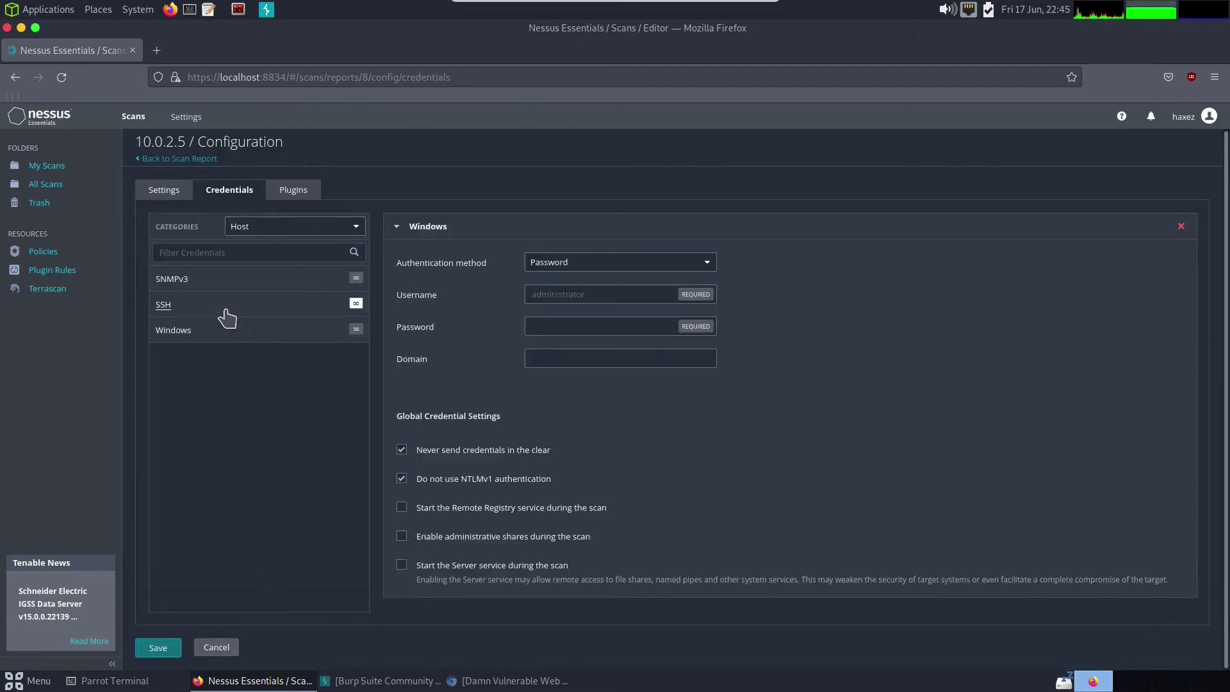
click(226, 309)
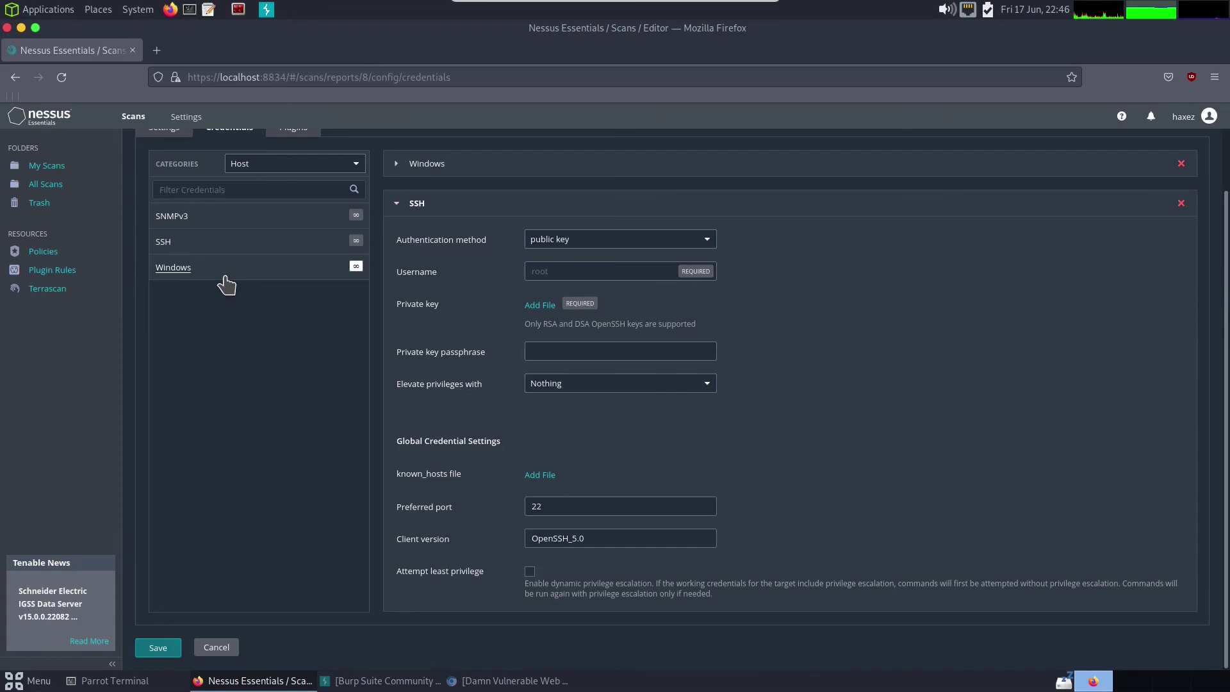
scroll(226, 284, up, 2)
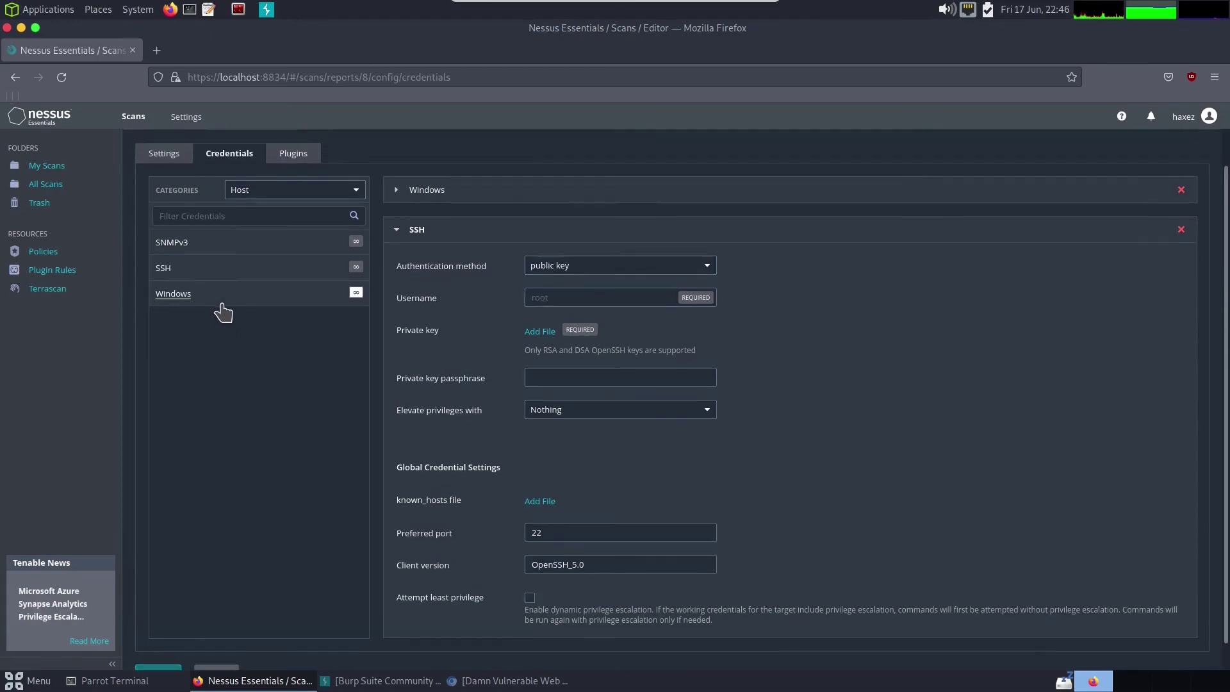
- Open the scan's plugin configuration to examine the plugin families and their enabled status
click(296, 193)
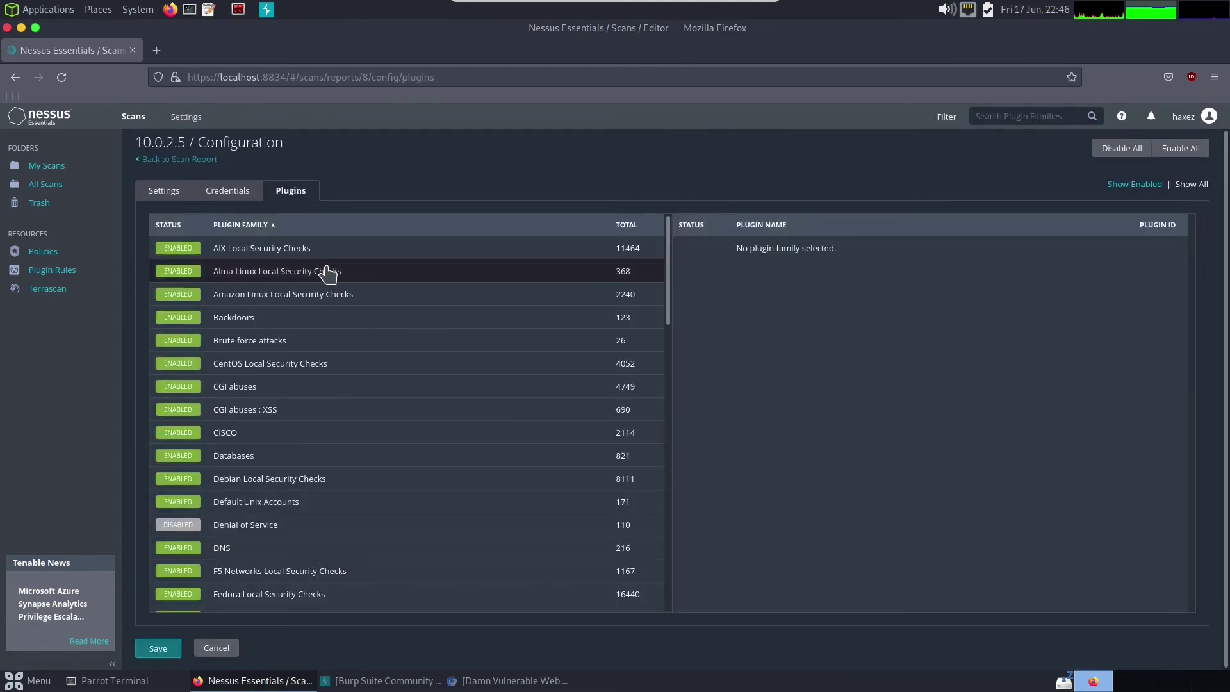